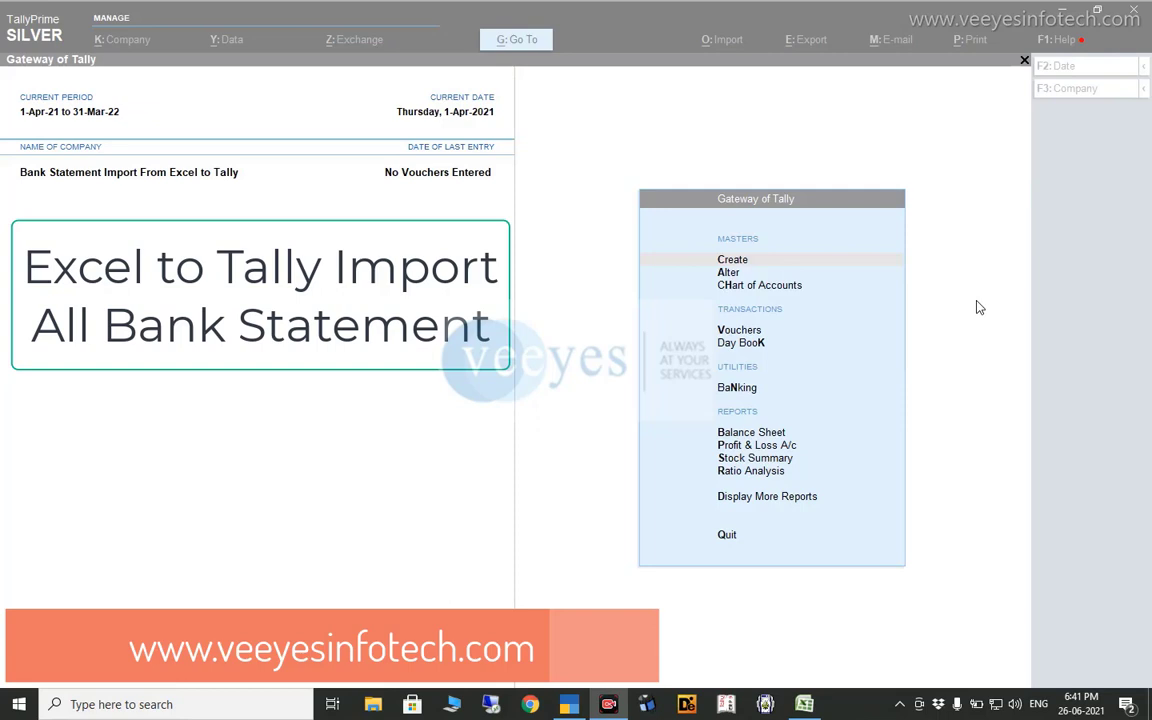
Look over the HDFC bank statement workbook in Excel and return to TallyPrime's Gateway of Tally
click(545, 409)
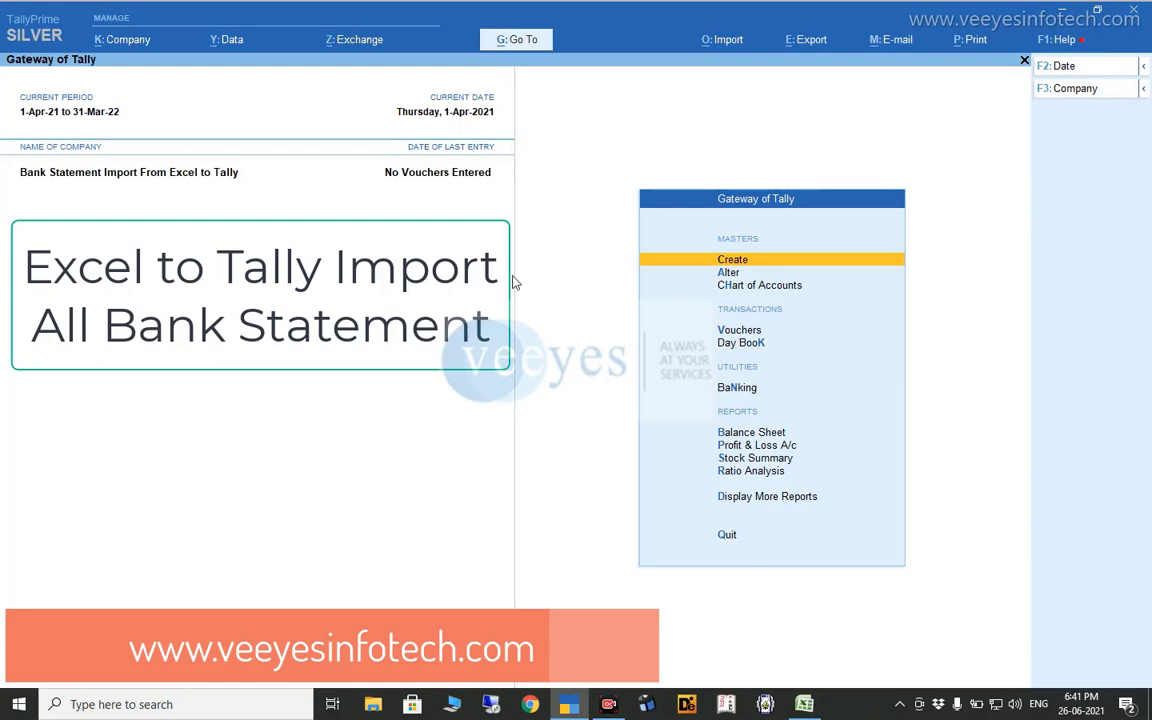
click(805, 705)
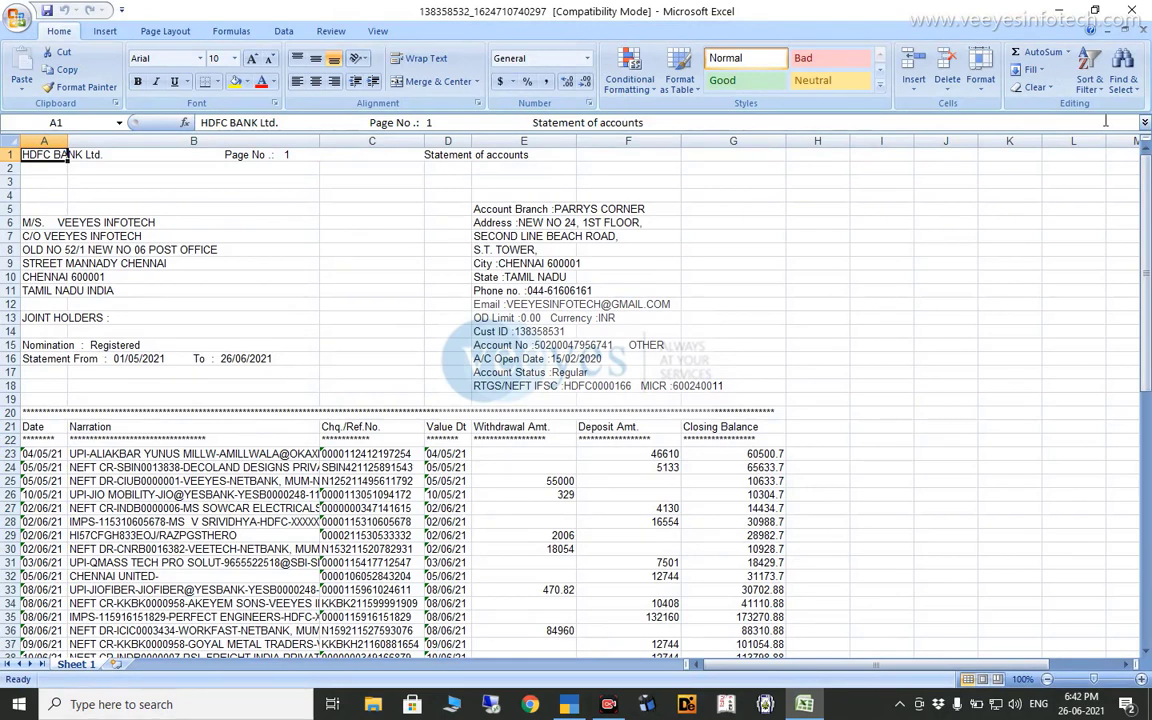
click(1060, 11)
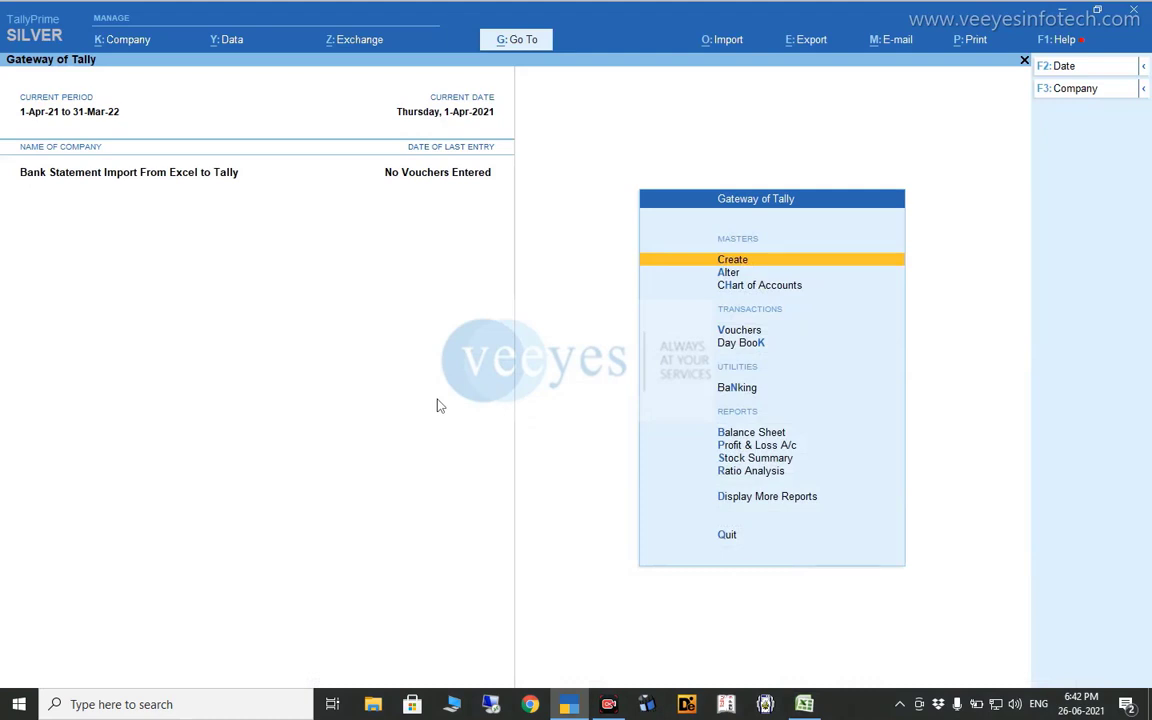
Open the Hdfc Bank ledger for alteration from the accounting masters
key(Down)
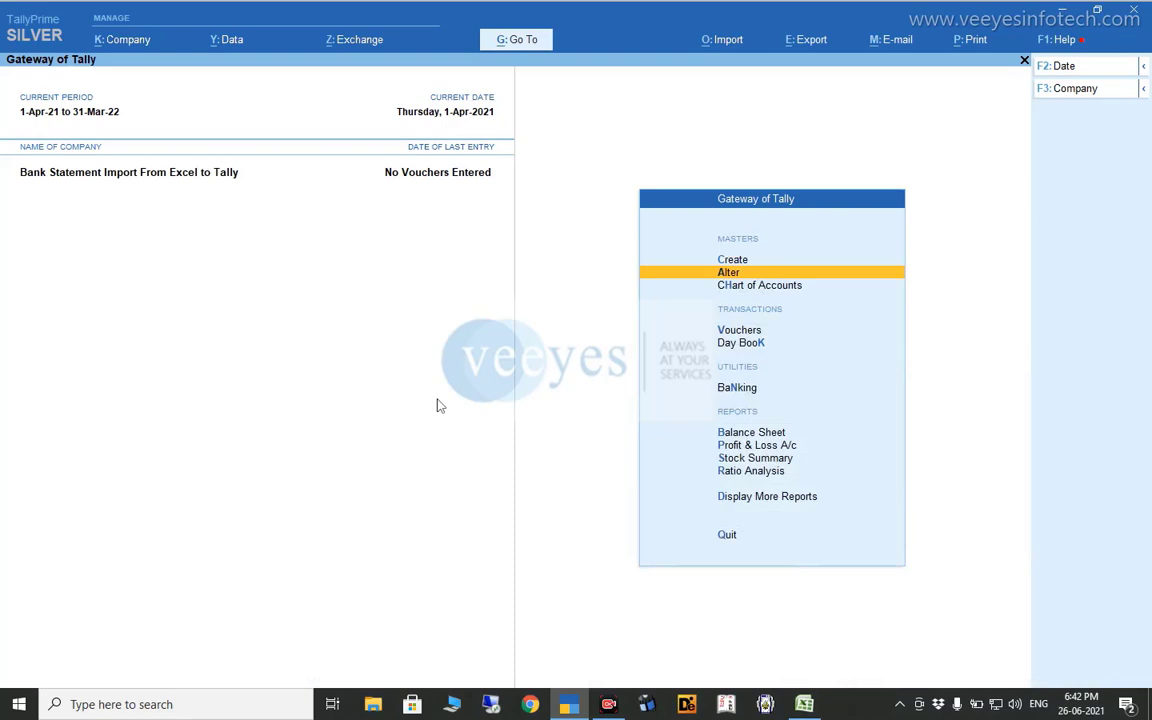
key(Return)
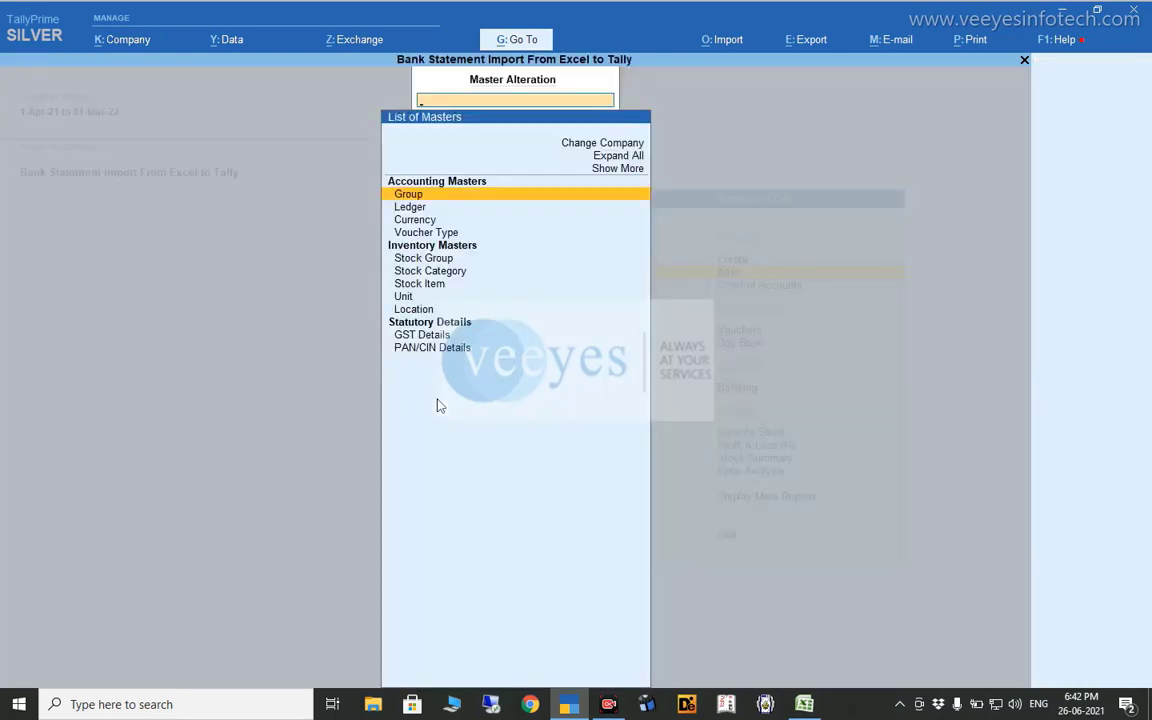
key(Down)
key(Return)
key(Down)
key(Down)
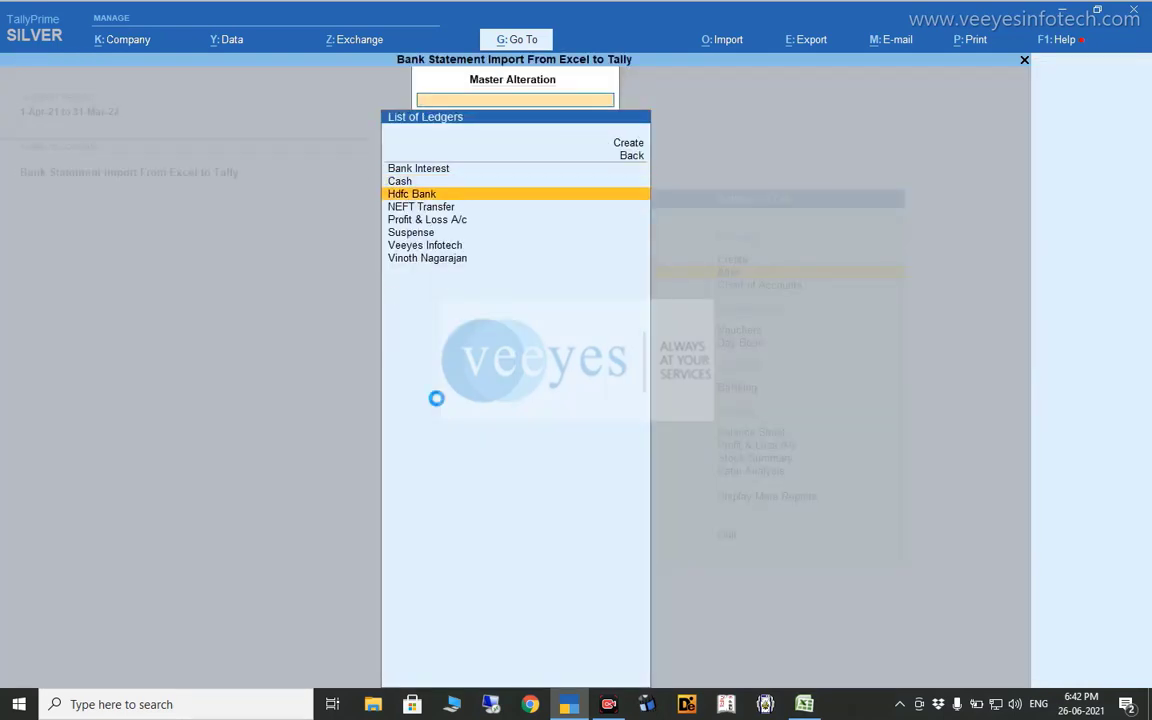
key(Return)
Keep the ledger's existing bank details and set Set Import Statement Configuration to Yes, consulting the Excel statement beforehand
key(Return)
key(Return)
key(Return)
key(Return)
key(Return)
key(Return)
key(Return)
key(Return)
key(Return)
key(Return)
key(Return)
key(Return)
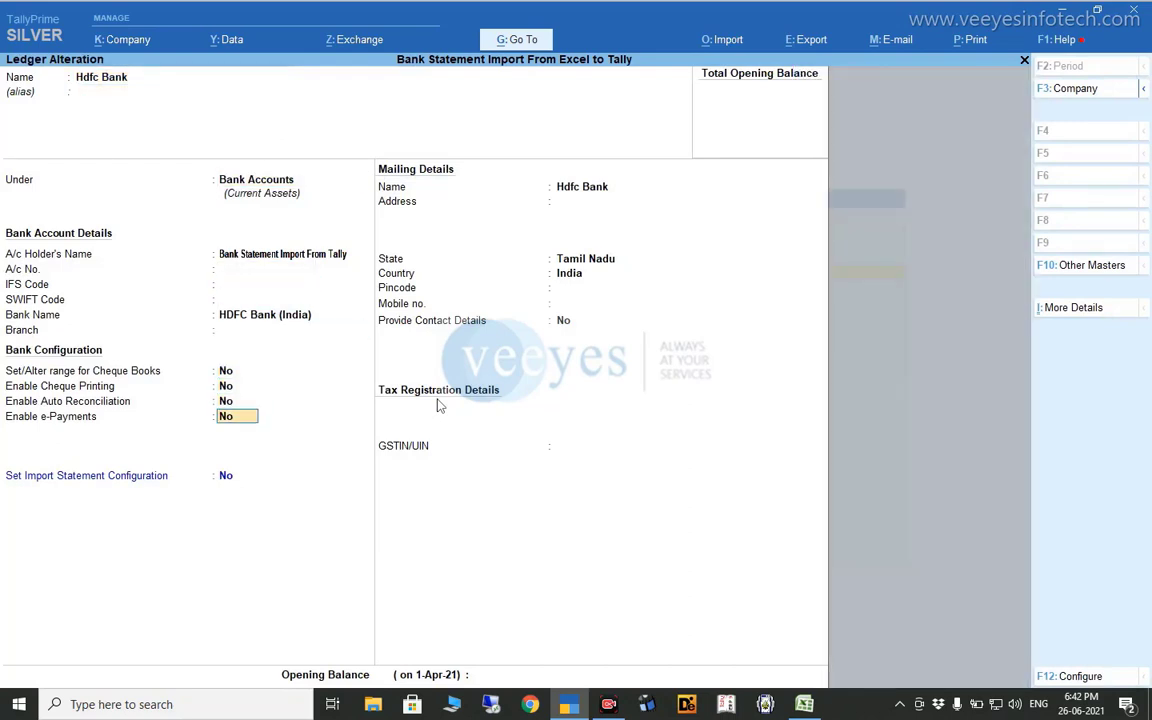
key(Return)
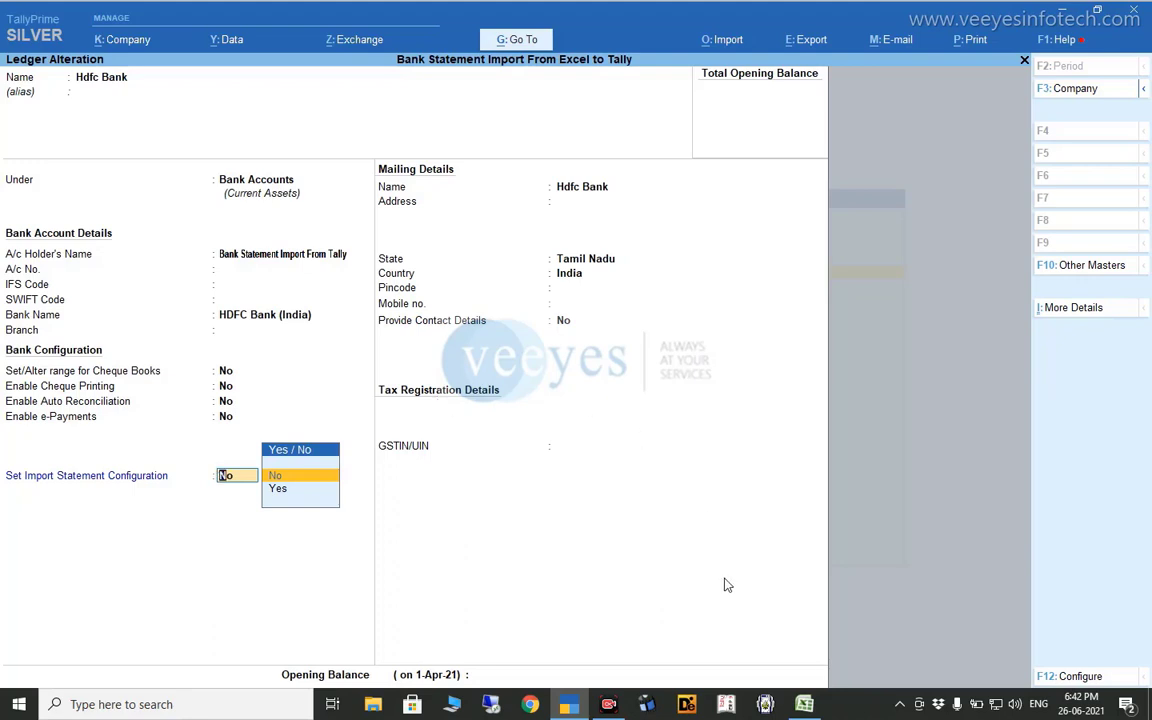
click(802, 705)
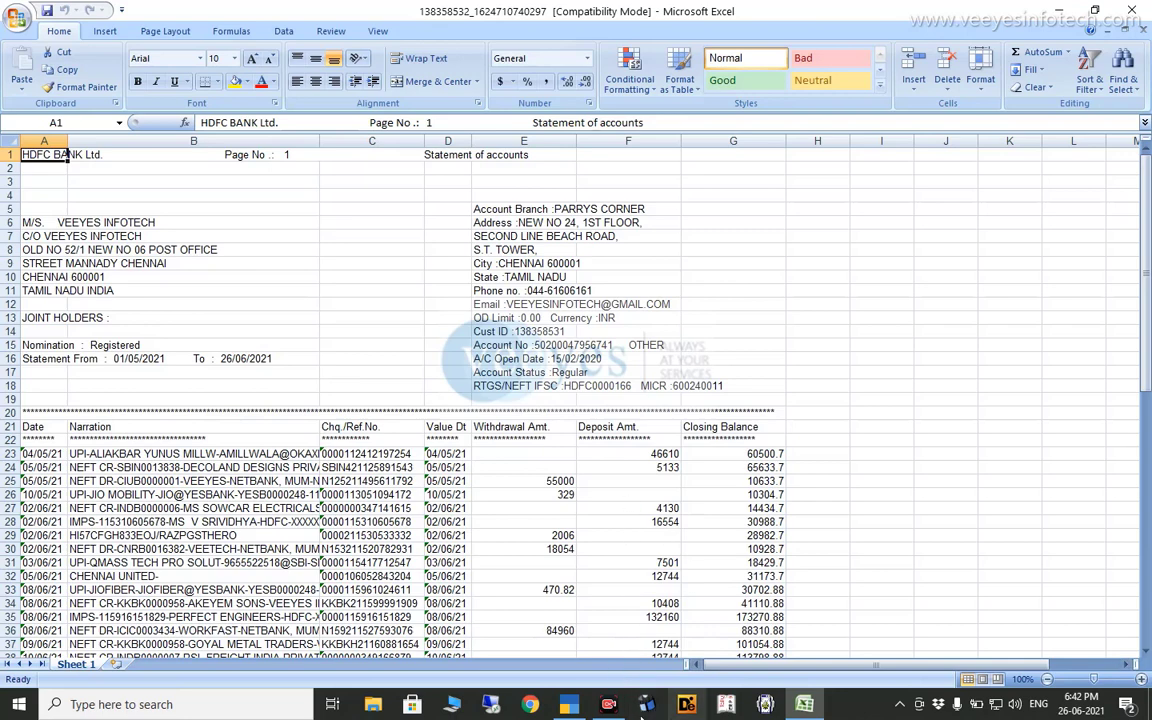
click(571, 705)
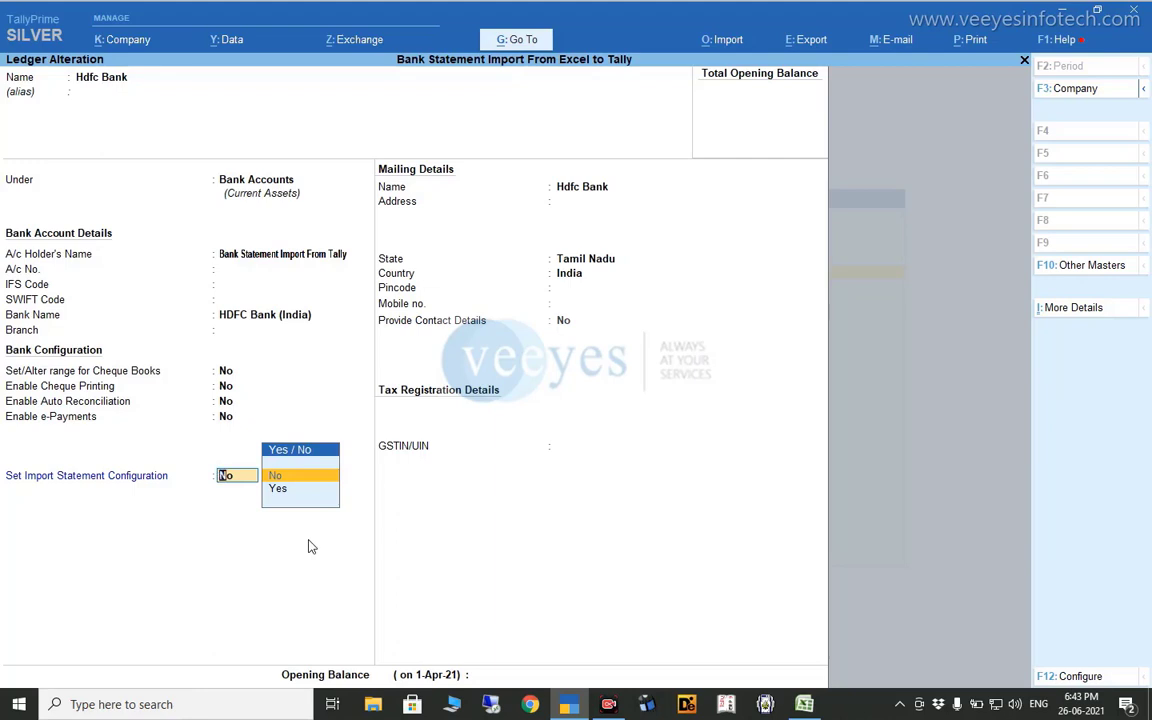
key(Down)
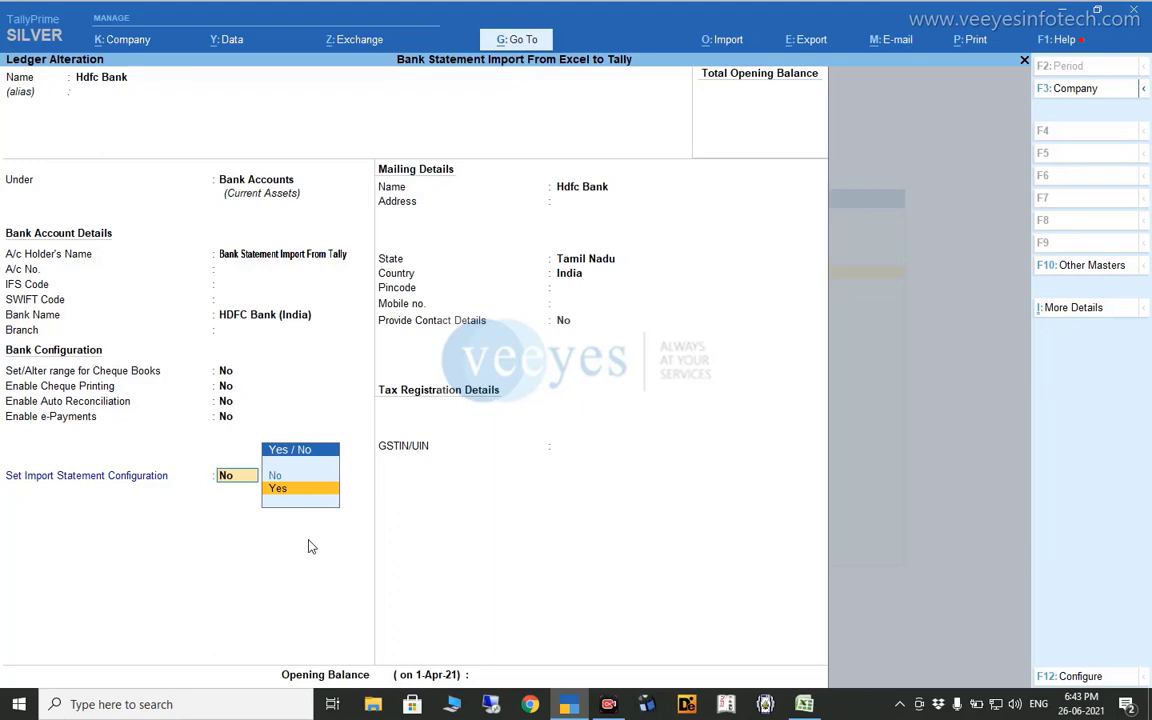
key(Return)
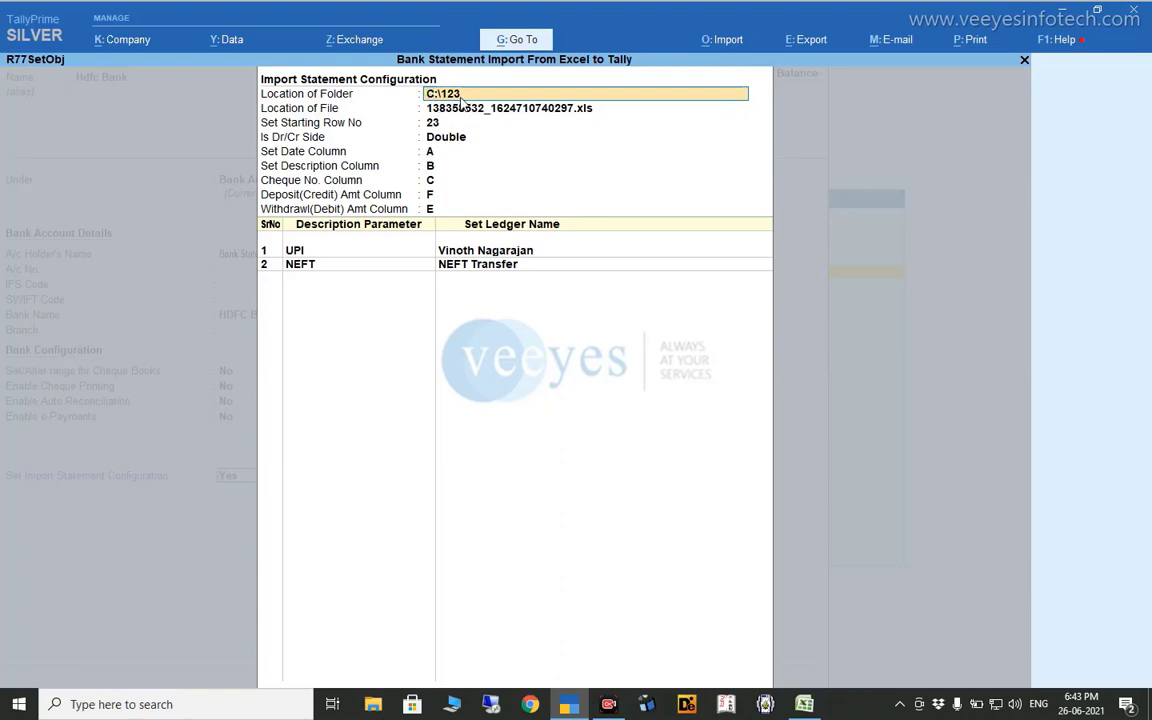
Accept folder C:\123, the HDFC statement .xls file, starting row 23 and Double for the Dr/Cr side, checking the row in Excel
key(Return)
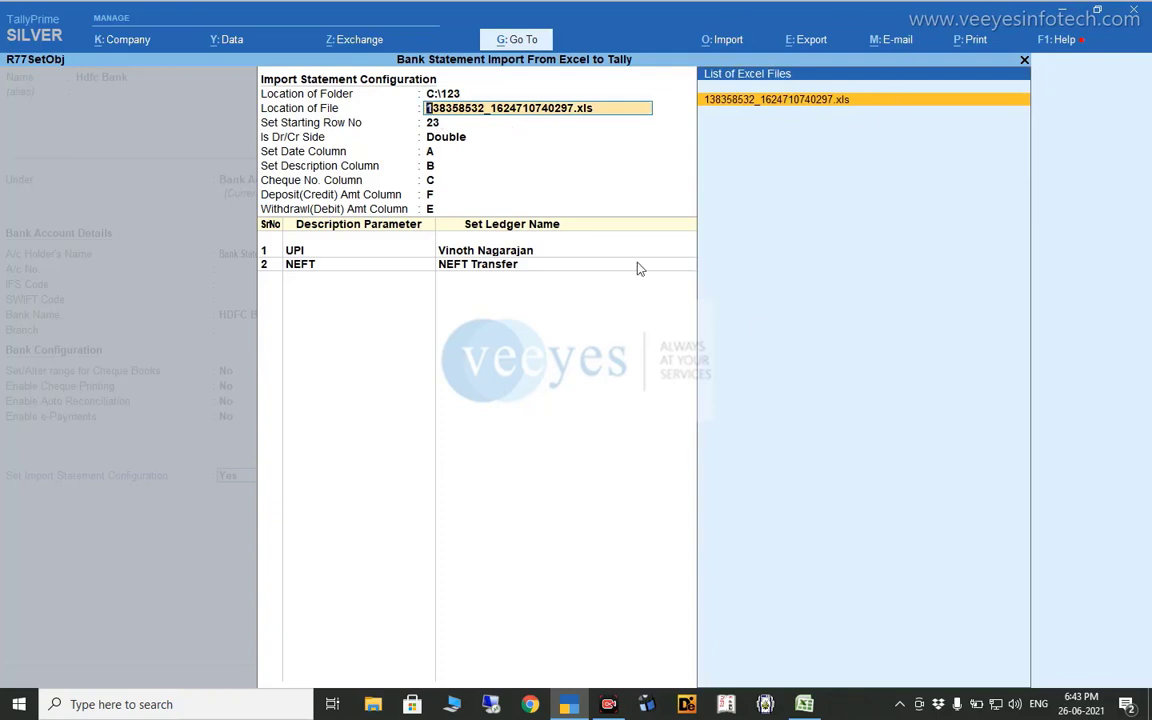
key(Return)
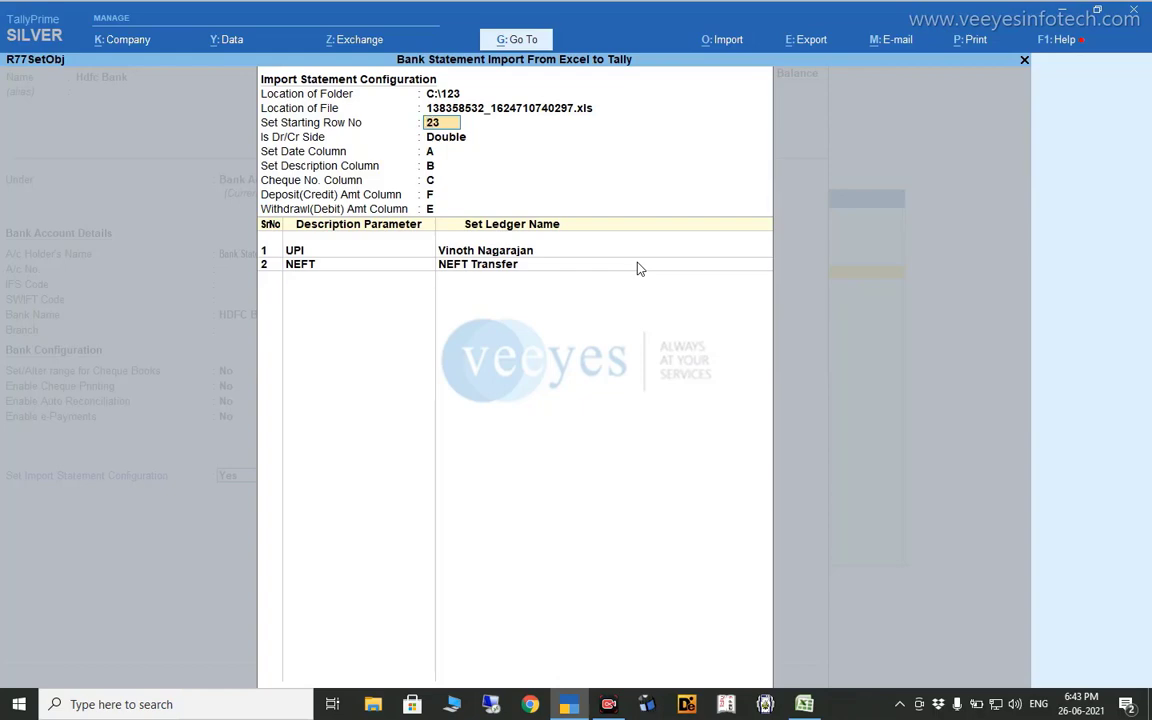
click(804, 704)
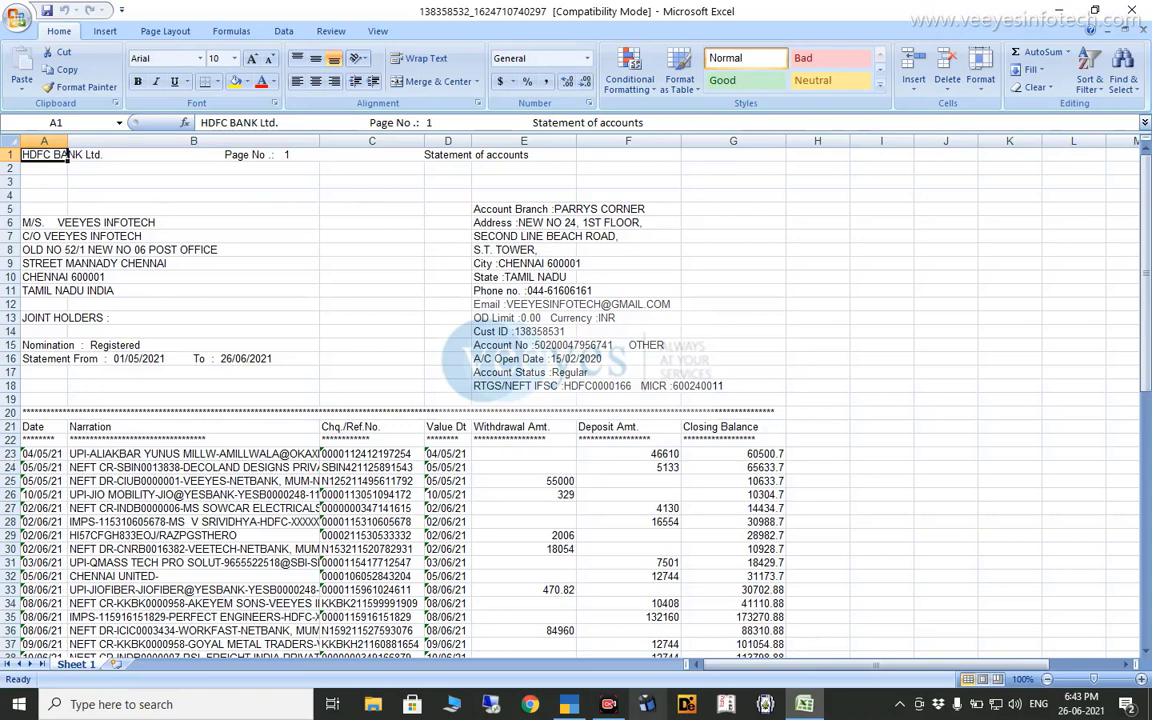
click(568, 704)
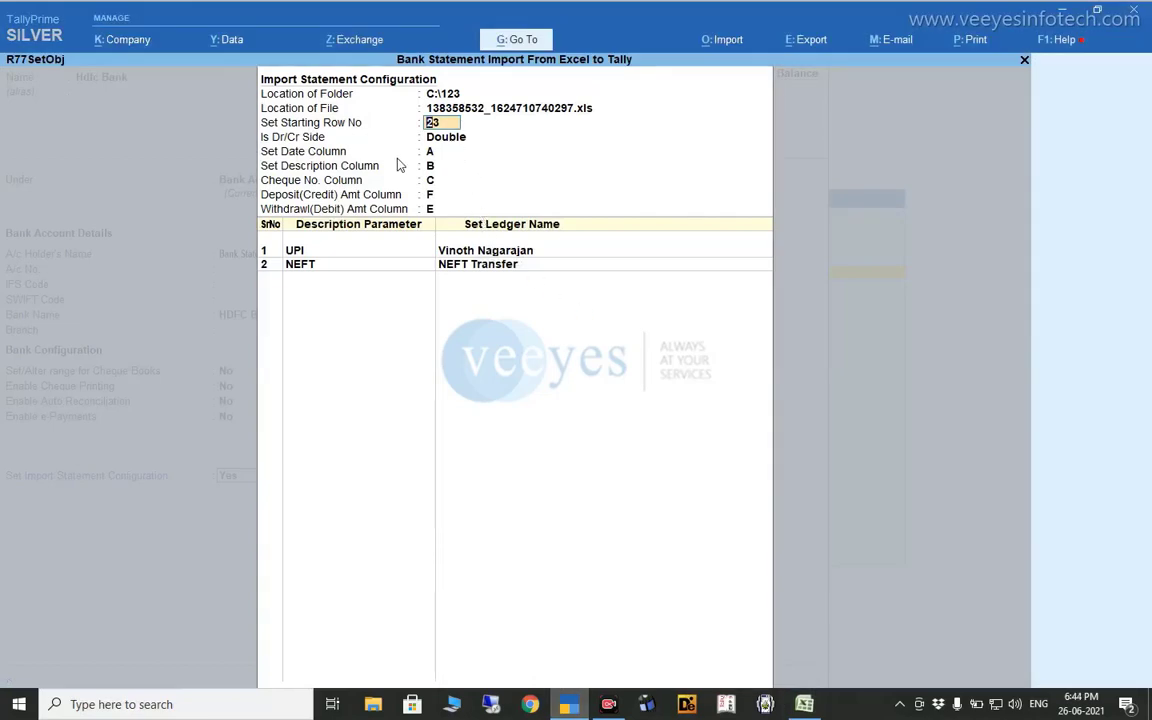
key(Return)
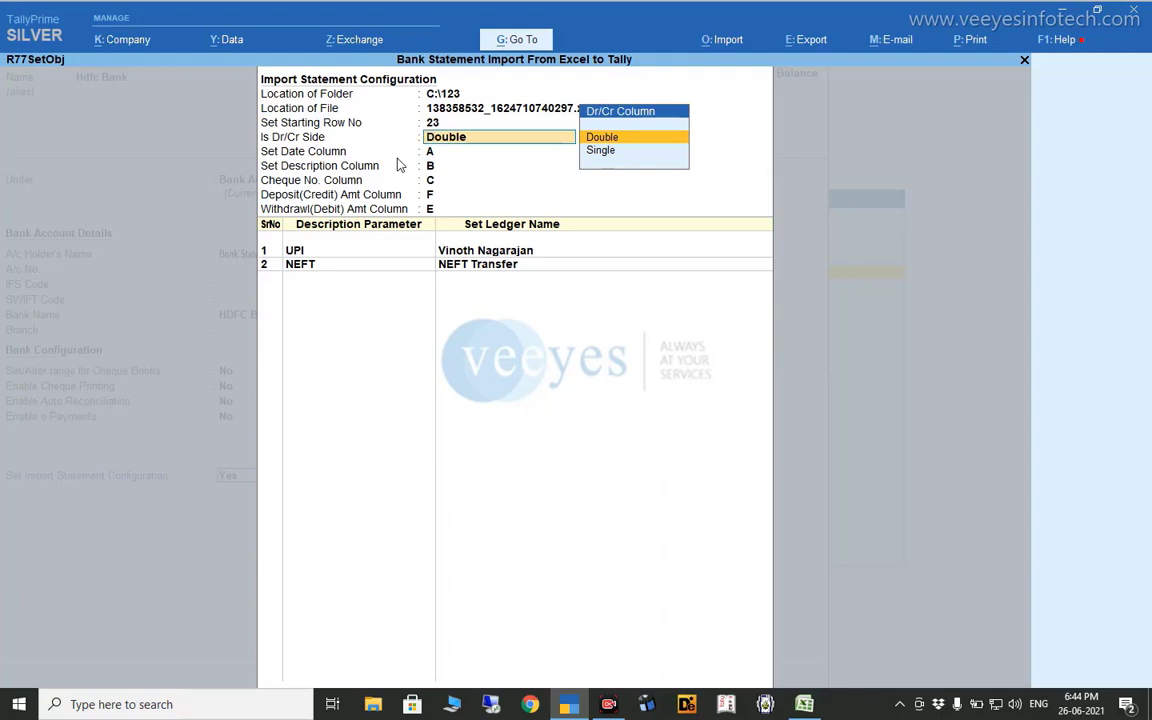
key(Return)
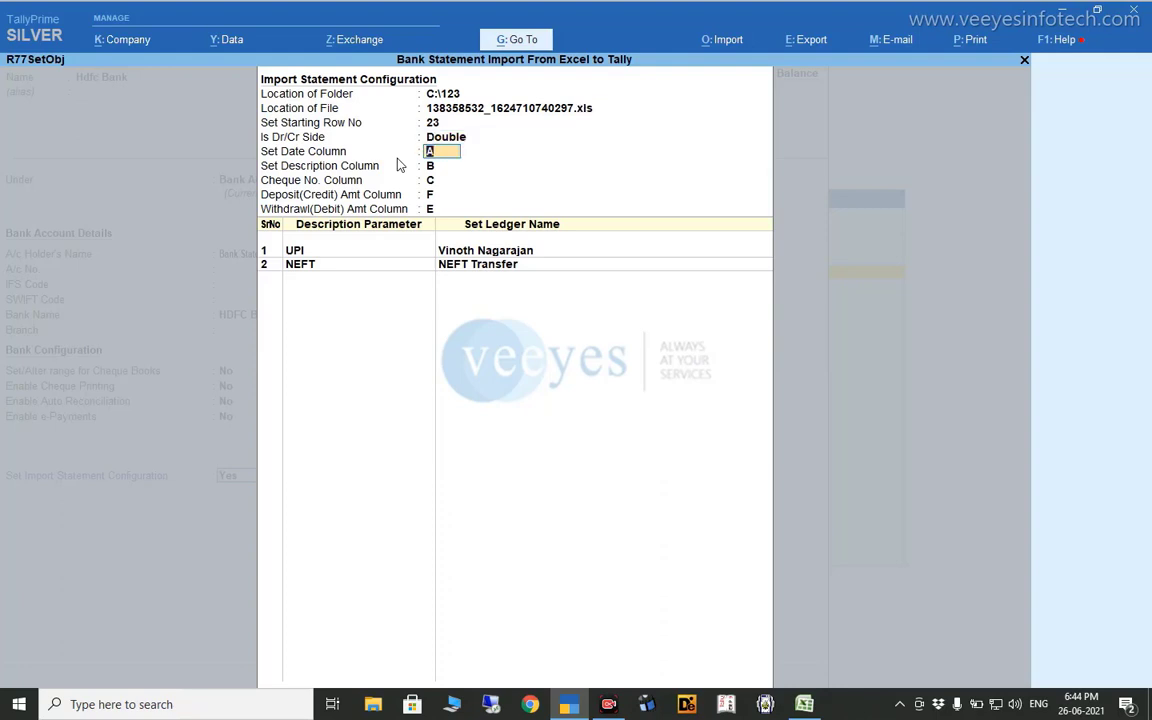
Examine the statement's date, narration, cheque number, withdrawal and deposit columns in Excel, comparing them with Tally's import column settings
click(804, 704)
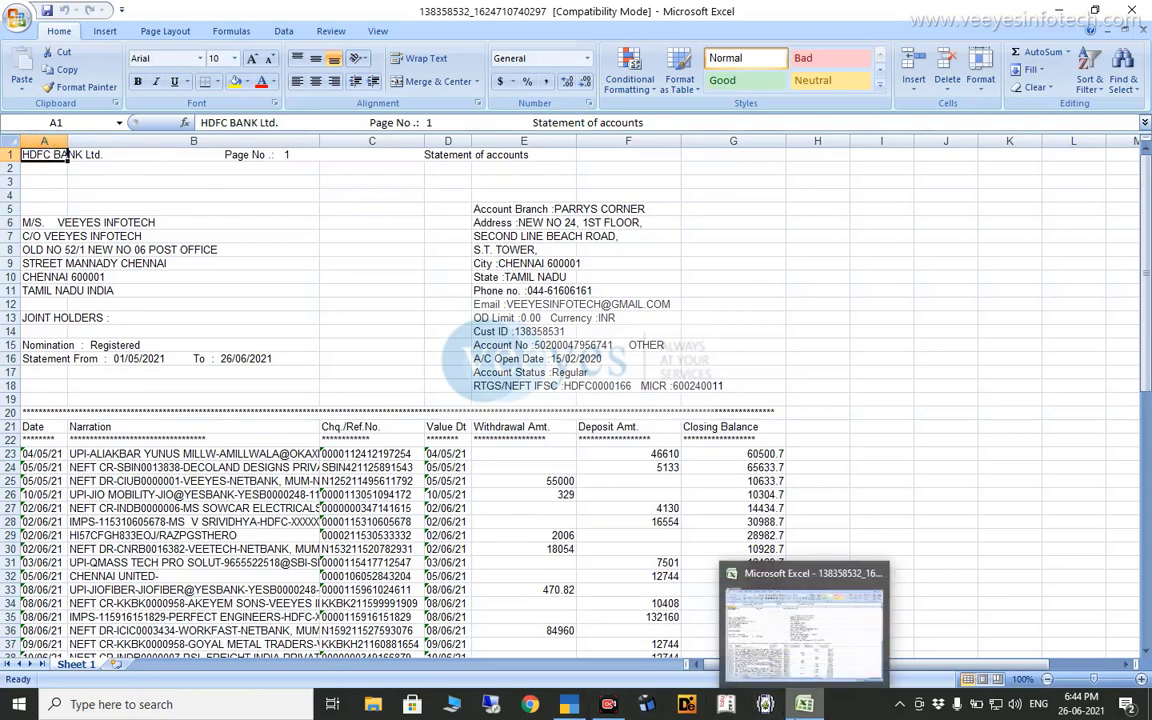
click(570, 695)
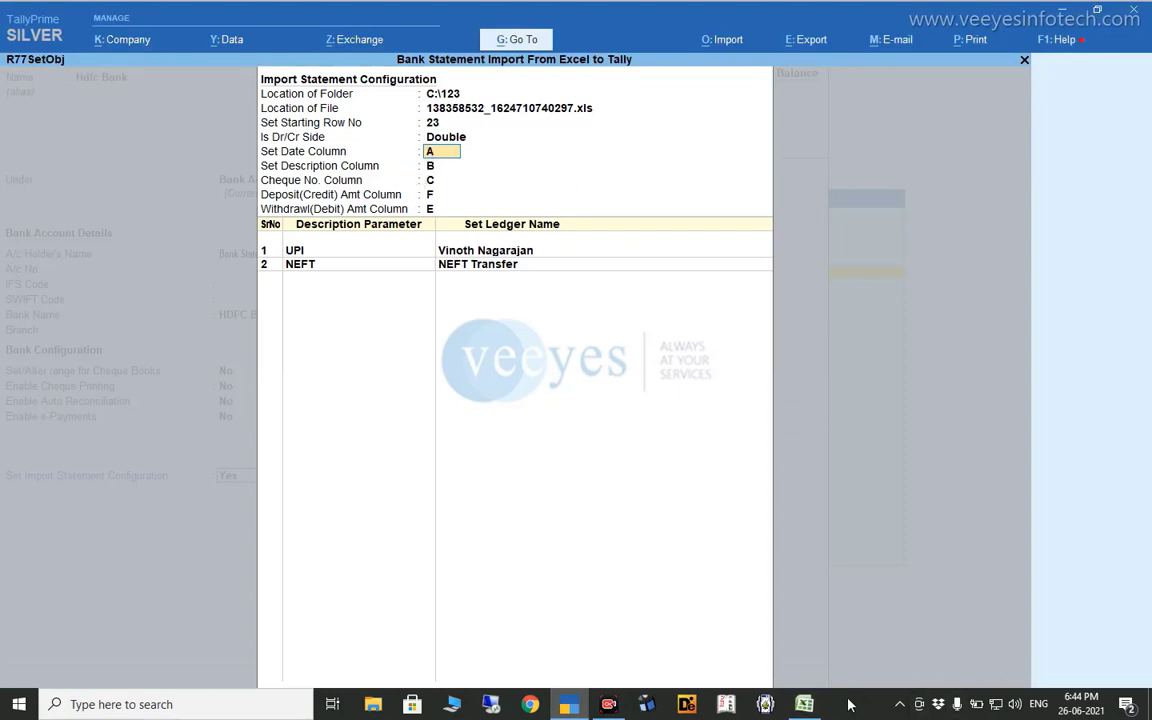
key(alt+Tab)
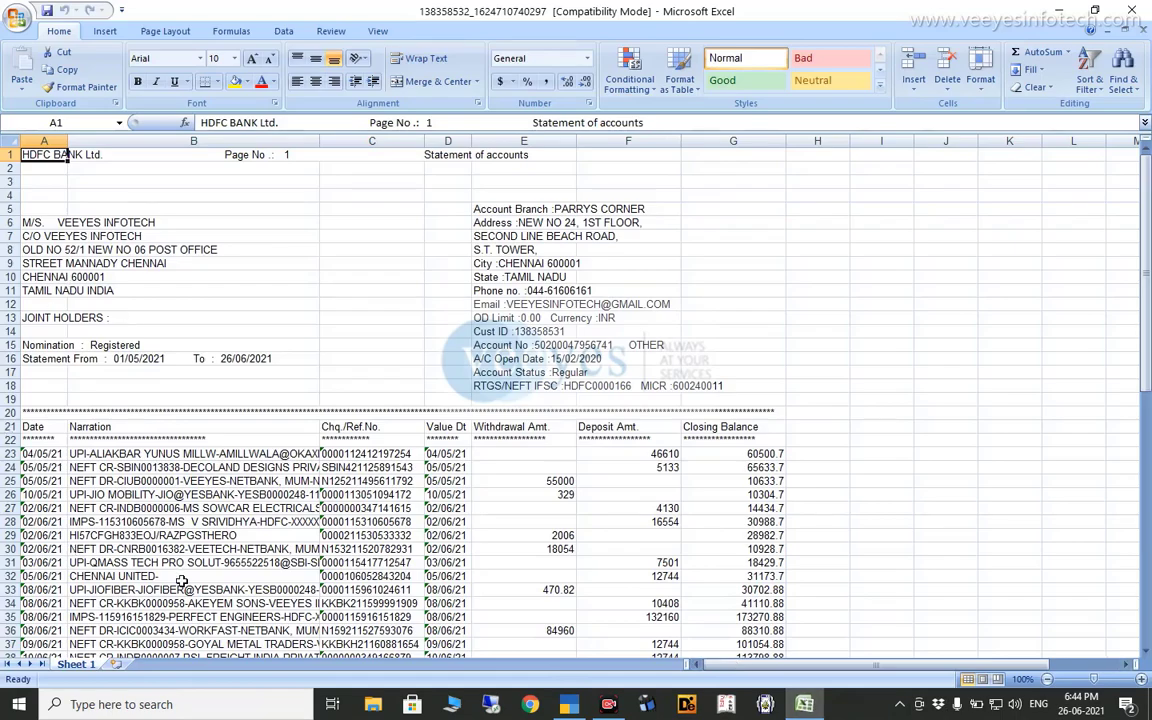
click(210, 141)
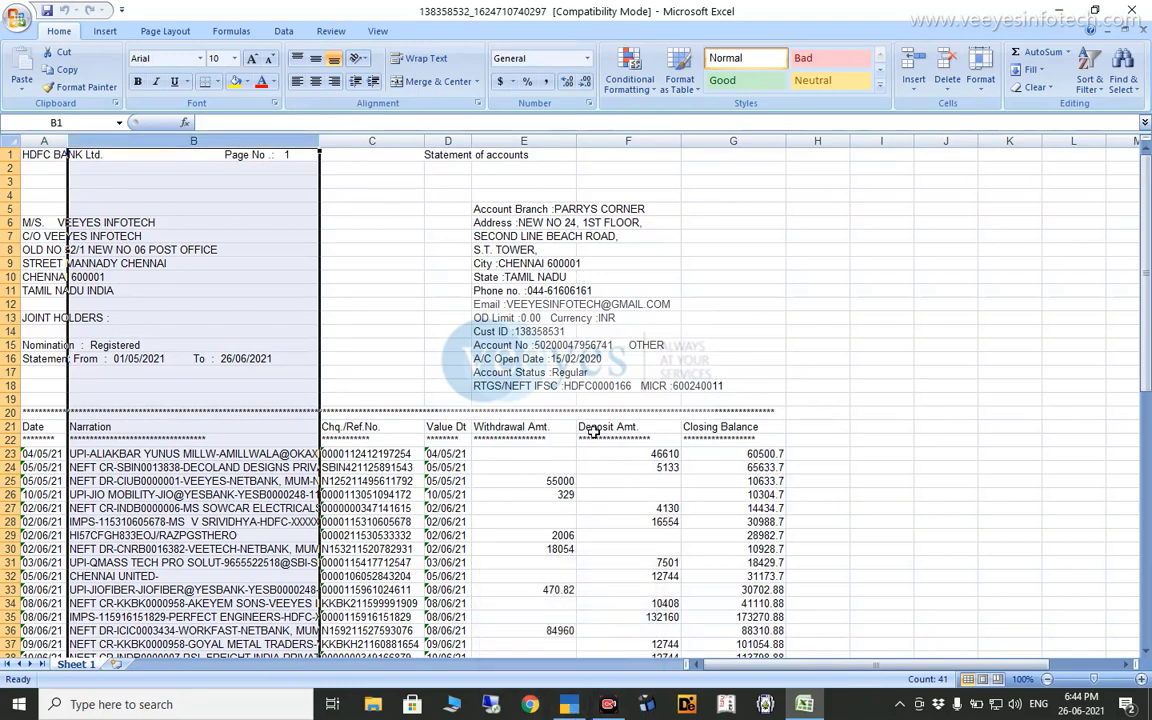
click(530, 632)
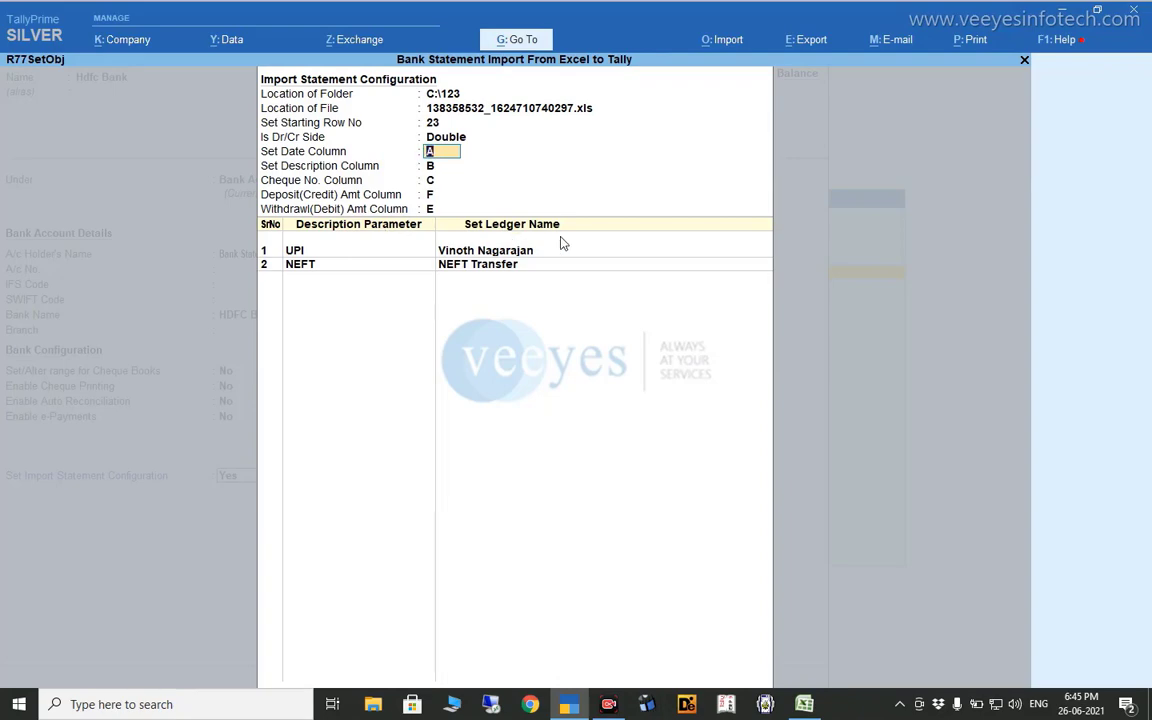
click(823, 706)
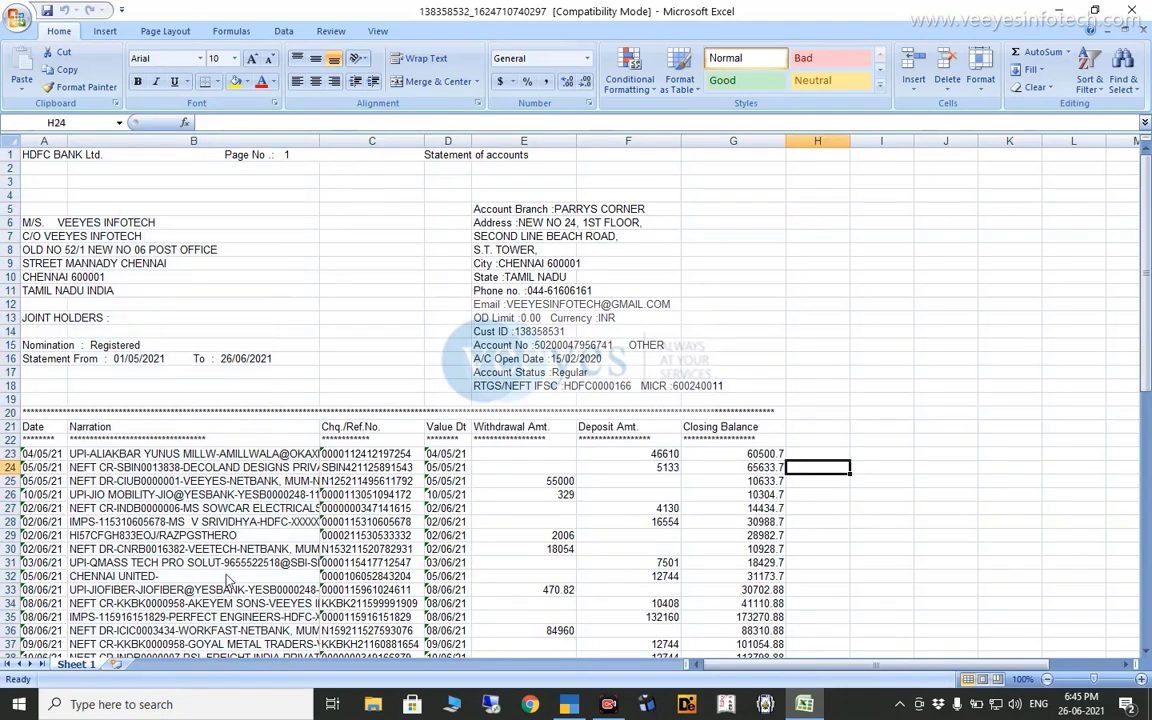
scroll(226, 574, down, 1)
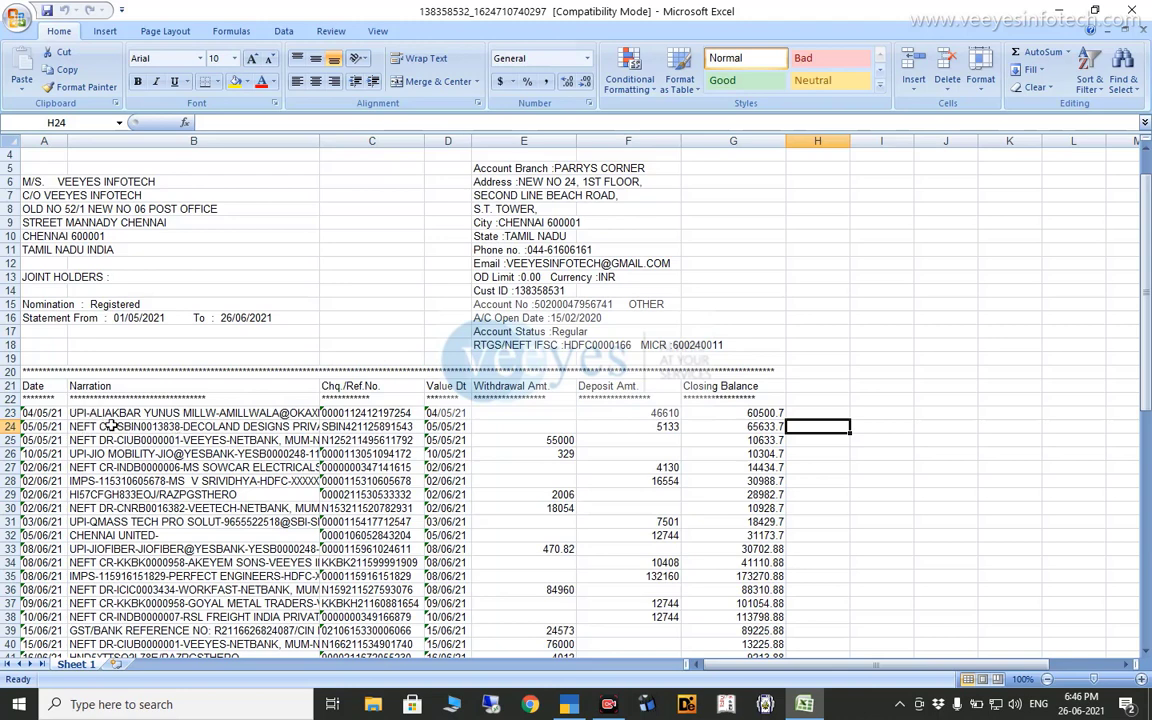
click(576, 708)
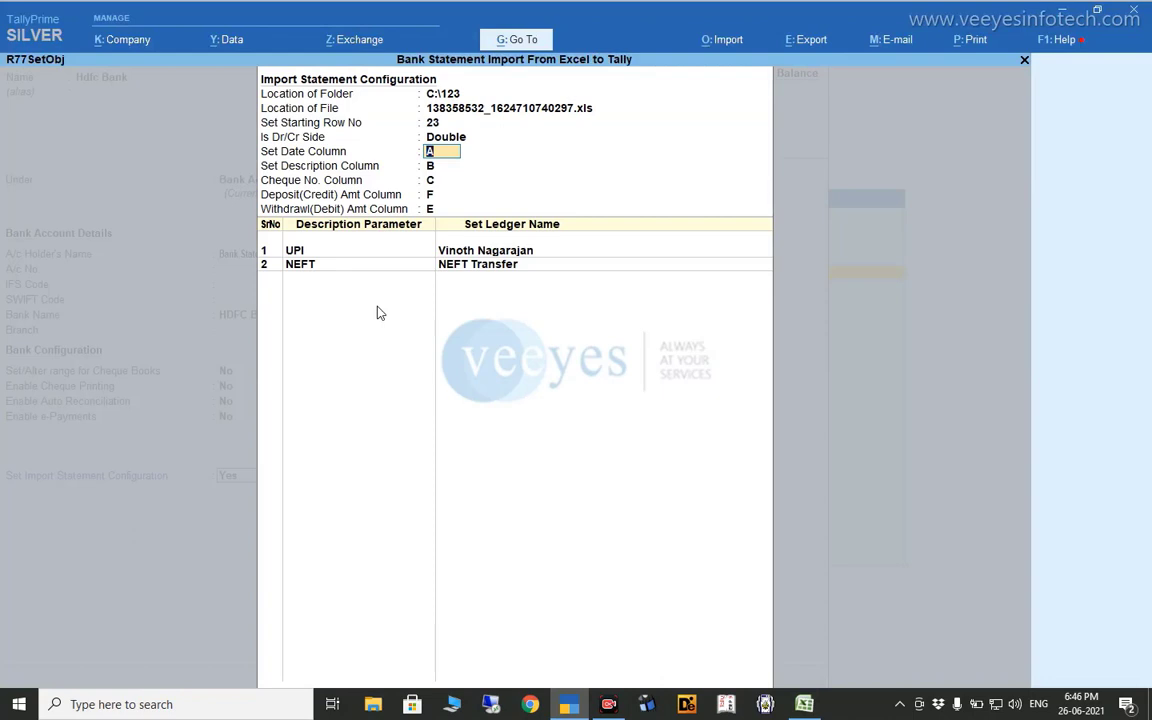
click(460, 245)
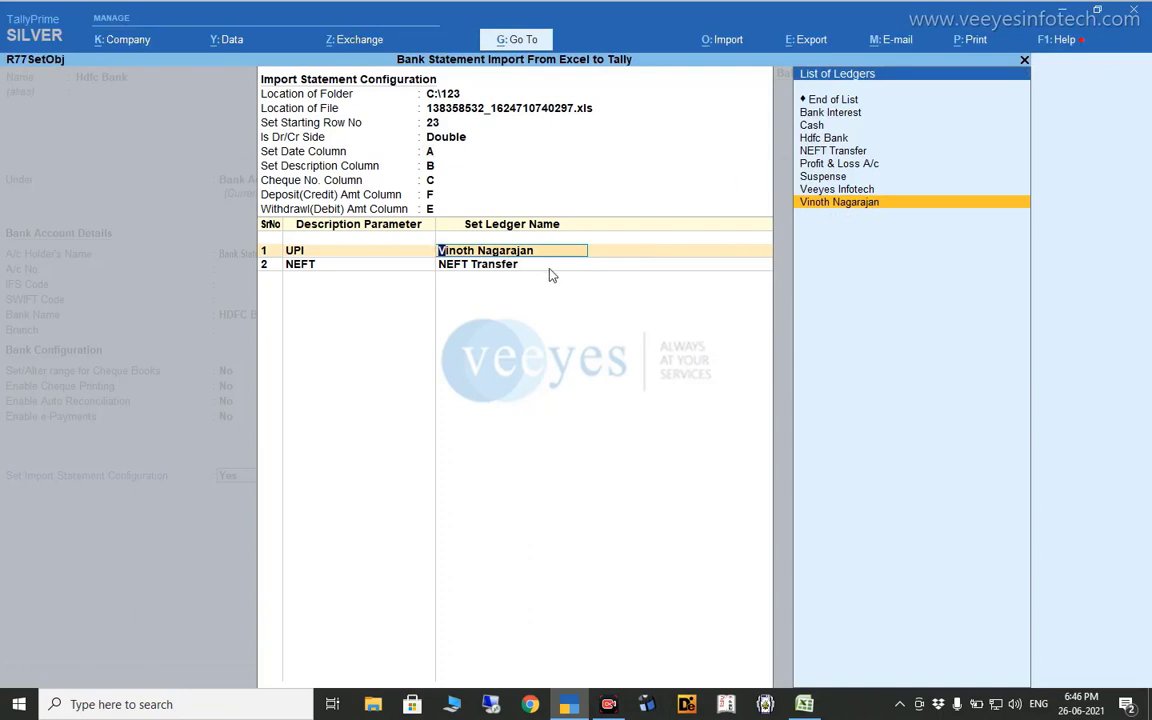
key(alt+c)
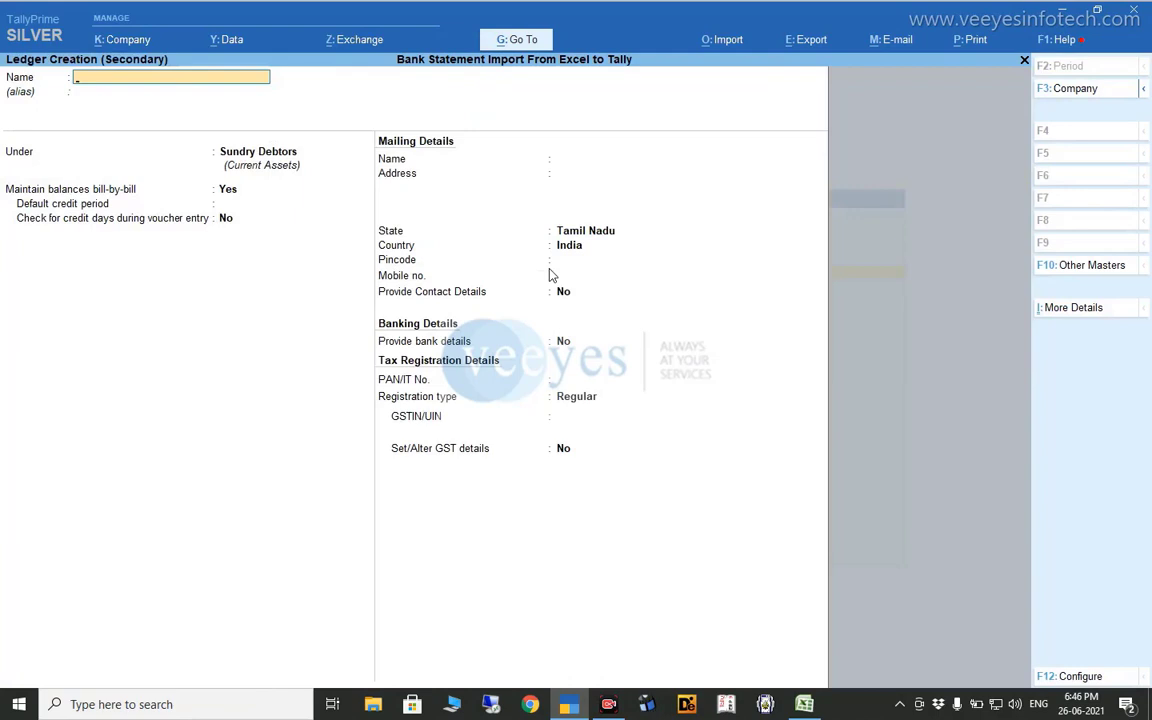
key(Escape)
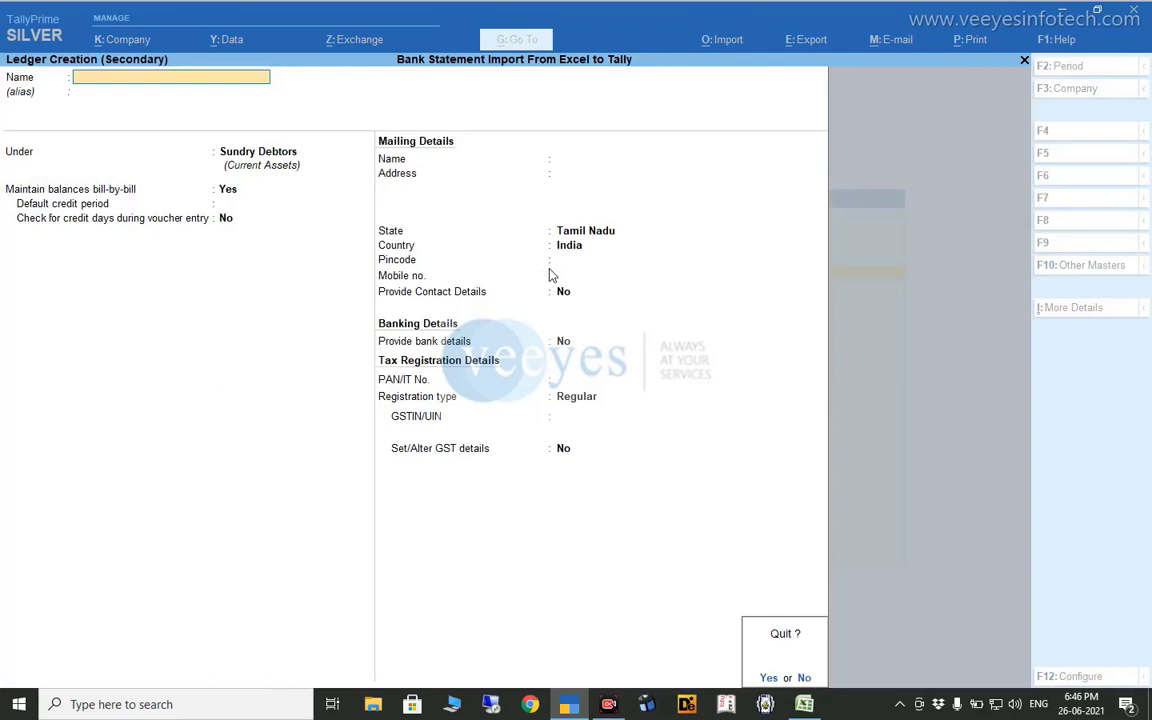
key(y)
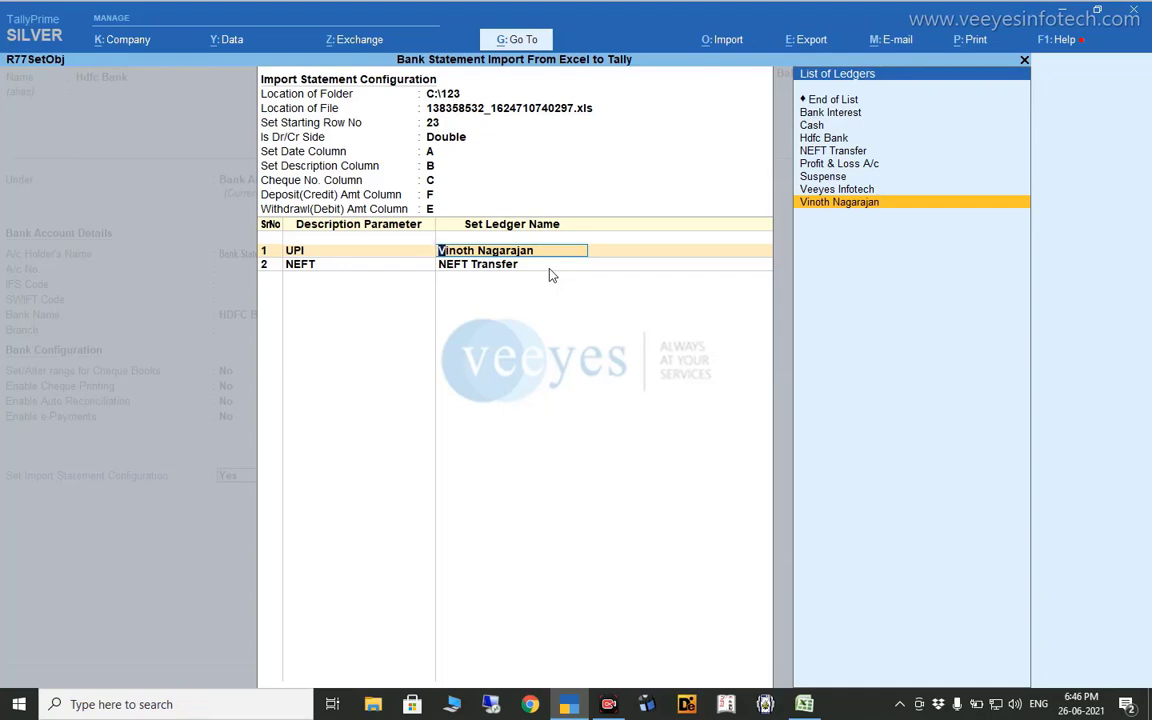
Keep the ledger assigned to UPI, accept NEFT Transfer for NEFT, and finish the import statement configuration
key(Return)
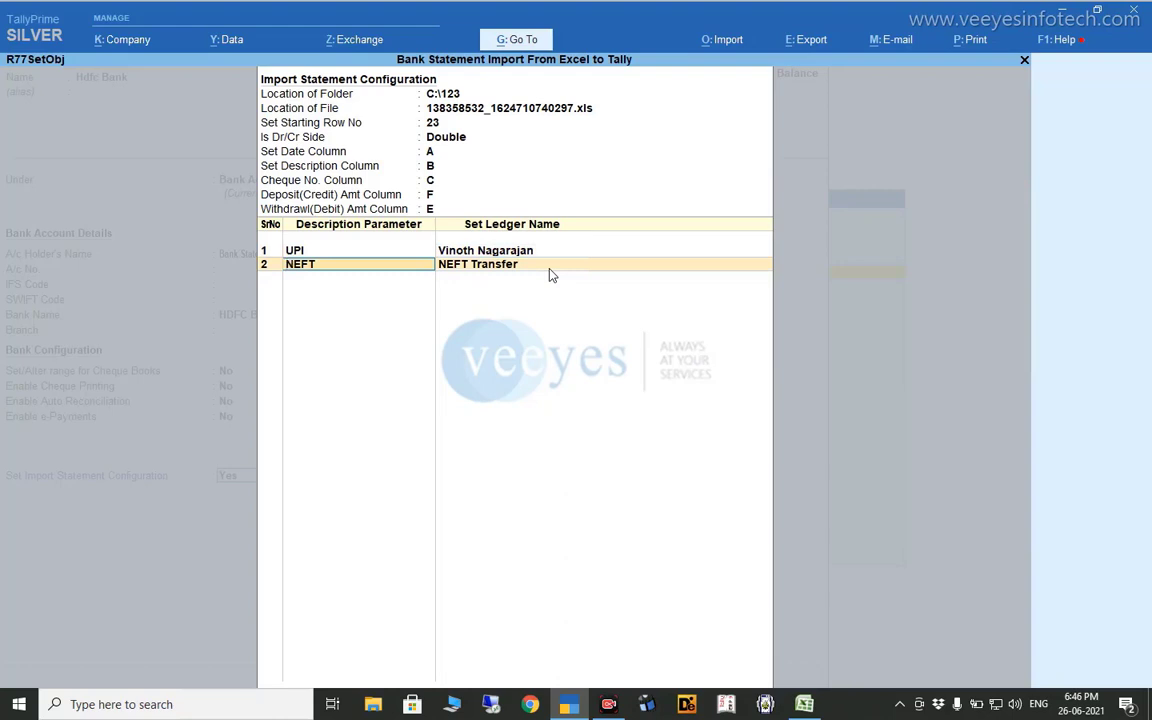
key(Return)
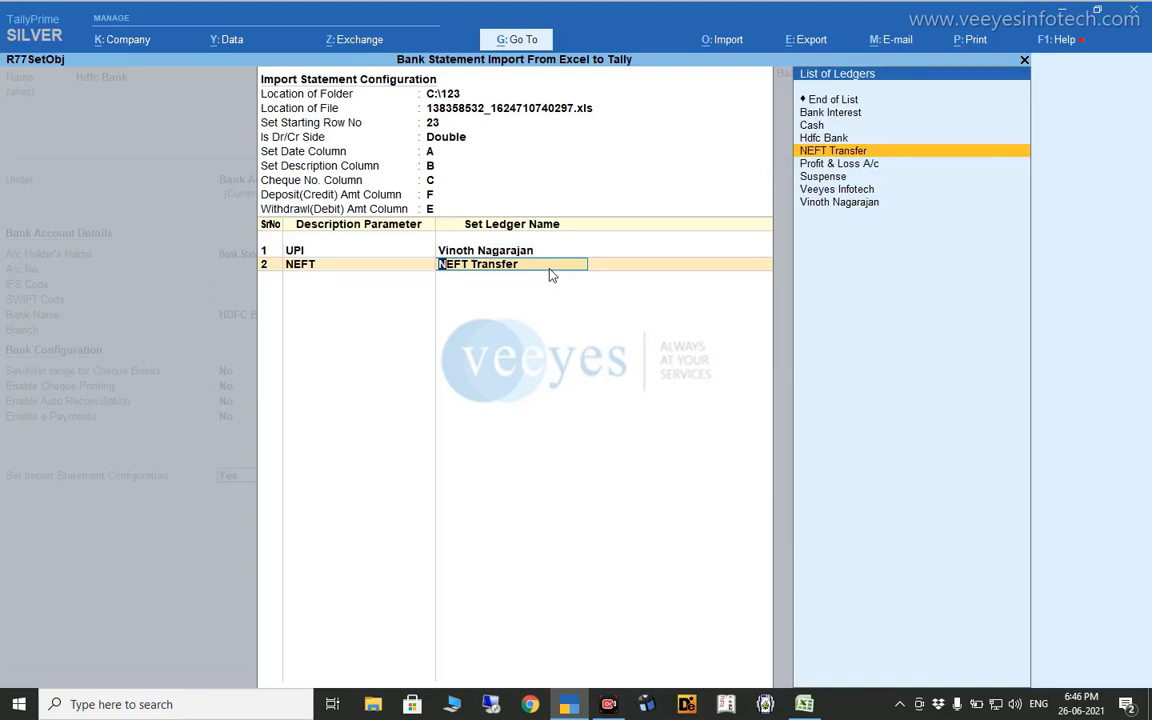
key(Return)
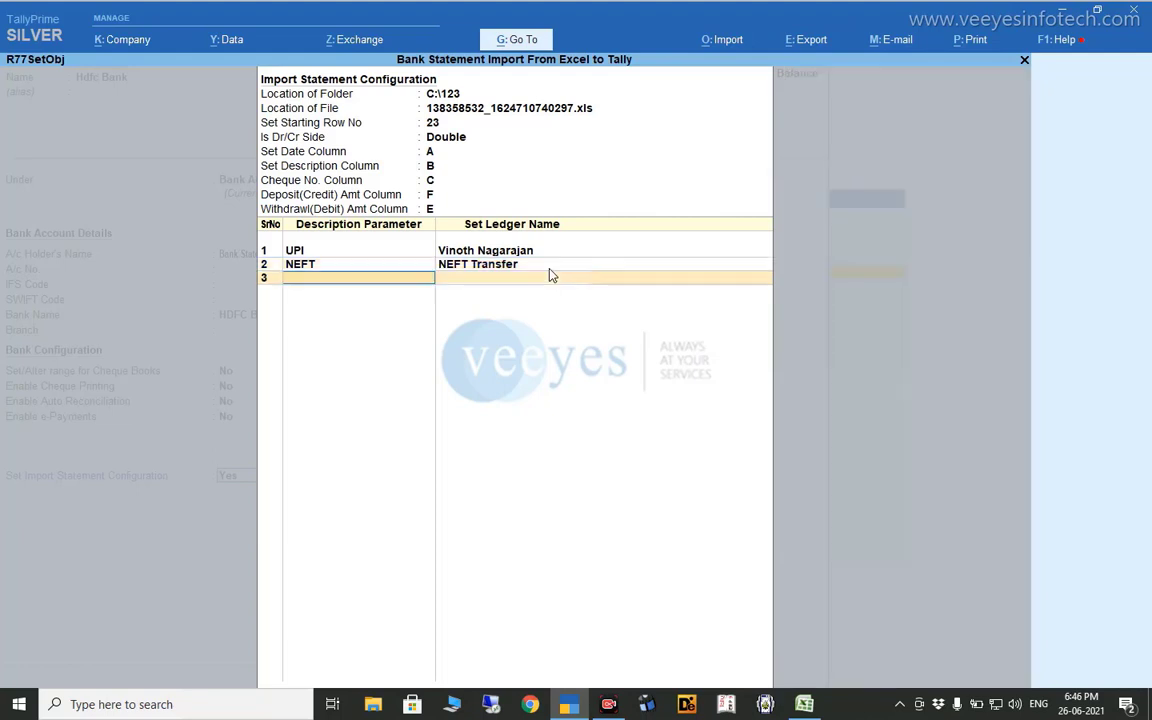
key(Return)
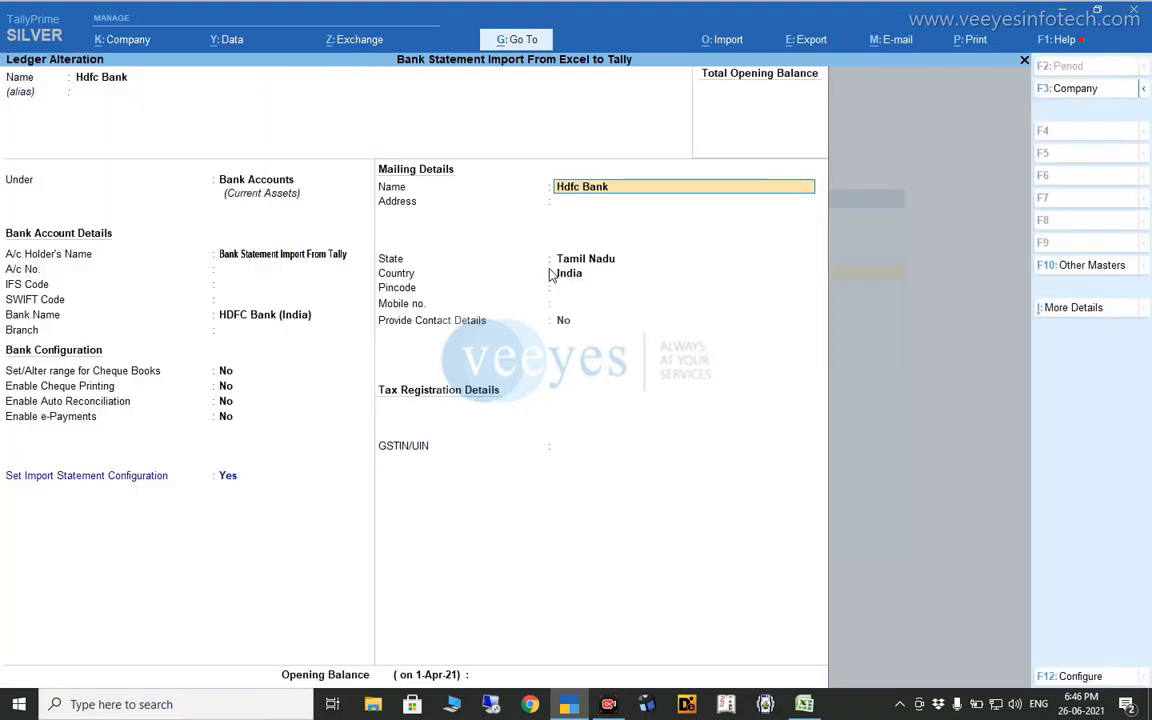
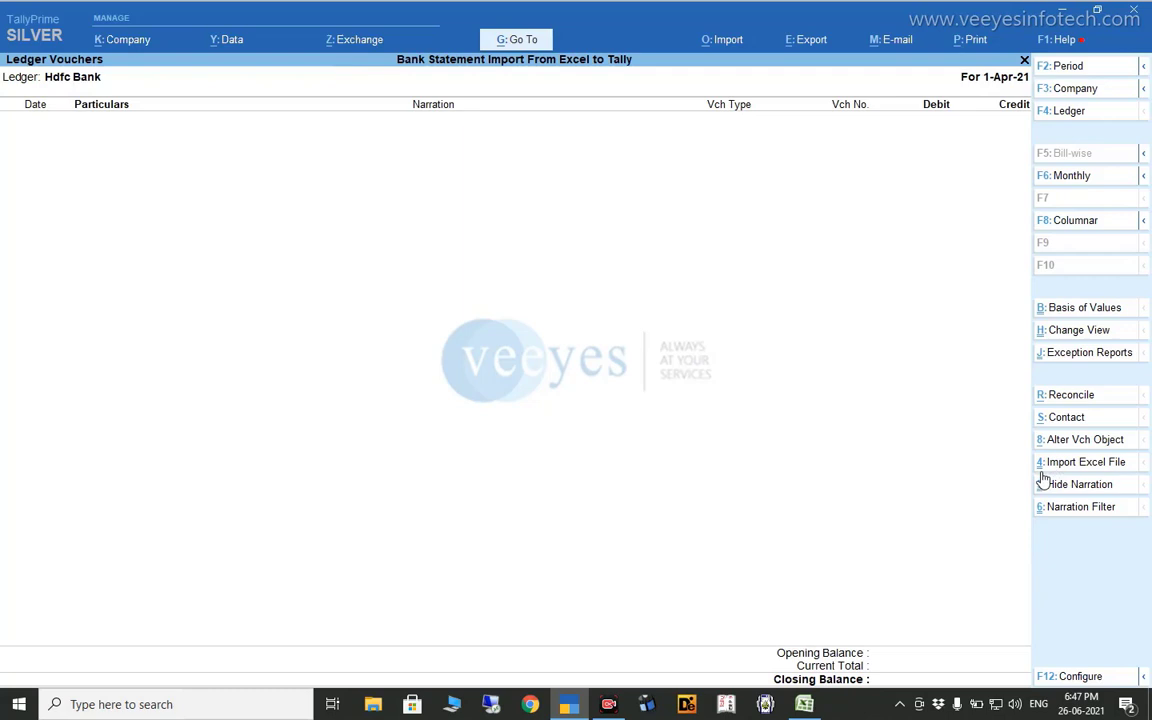
Start the Excel statement import and choose Hdfc Bank as the bank ledger
key(ctrl)
key(ctrl)
key(ctrl)
click(1055, 468)
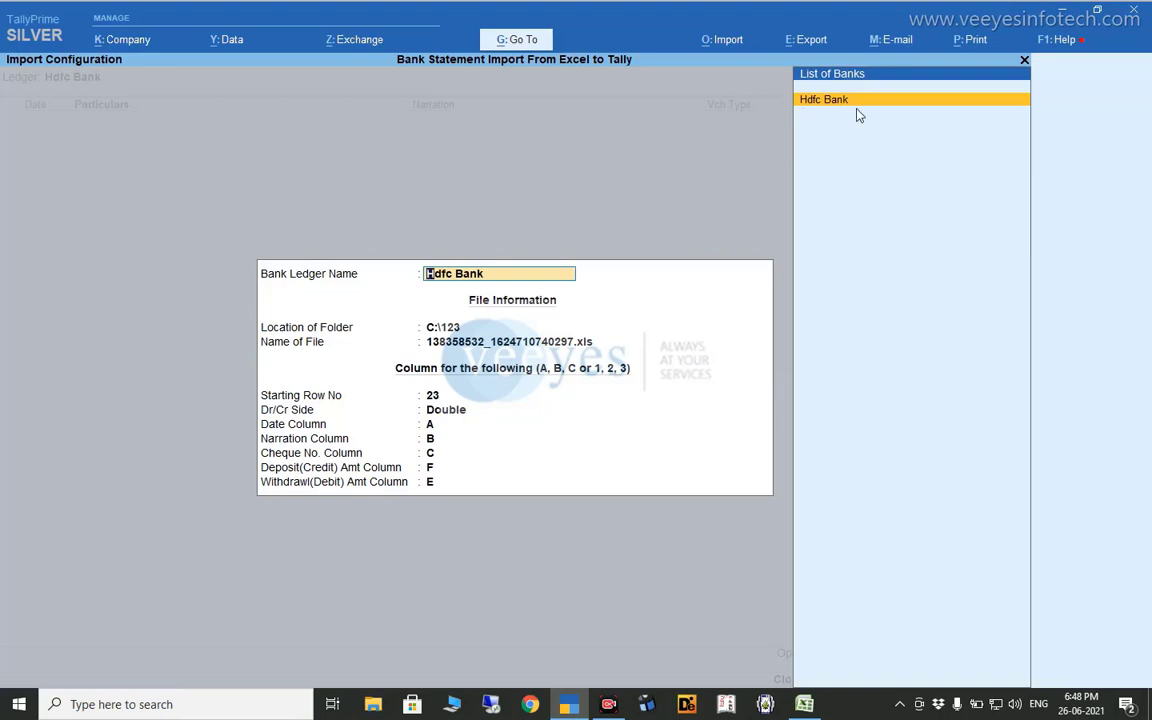
key(Return)
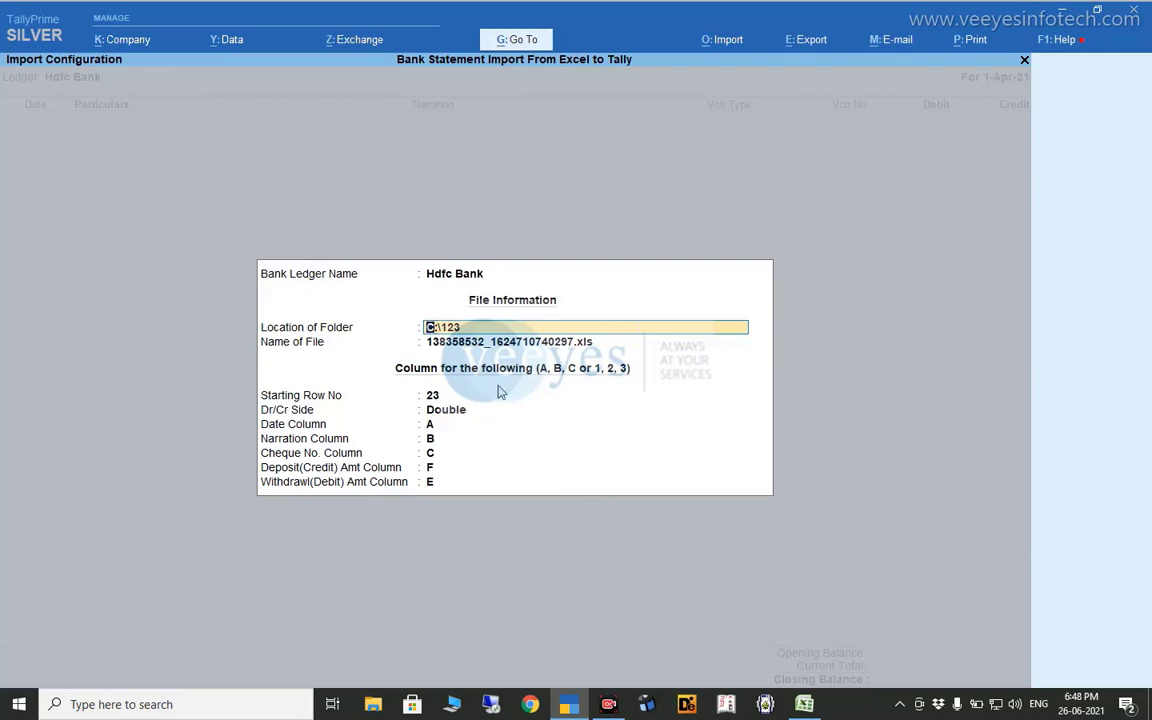
Accept the saved file location, row 23, Double and columns A, B, C, F and E, and import the Excel vouchers
key(Return)
key(Return)
key(Return)
key(Return)
key(Return)
key(Return)
key(Return)
key(Return)
key(Return)
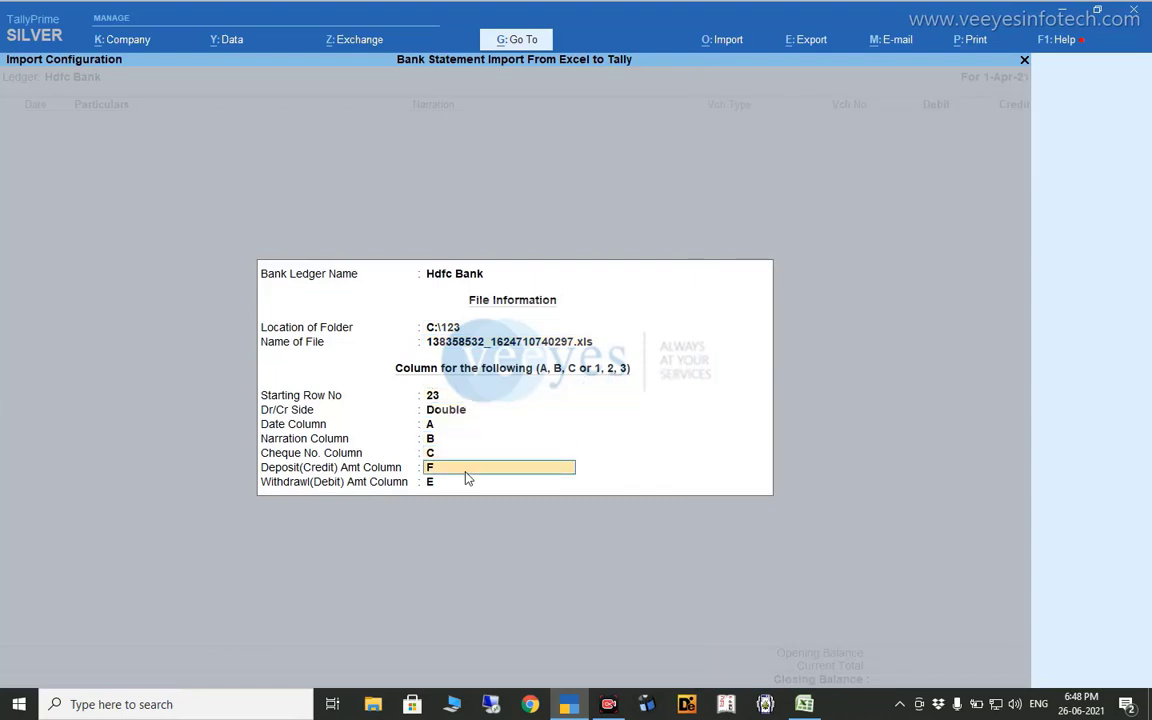
key(Return)
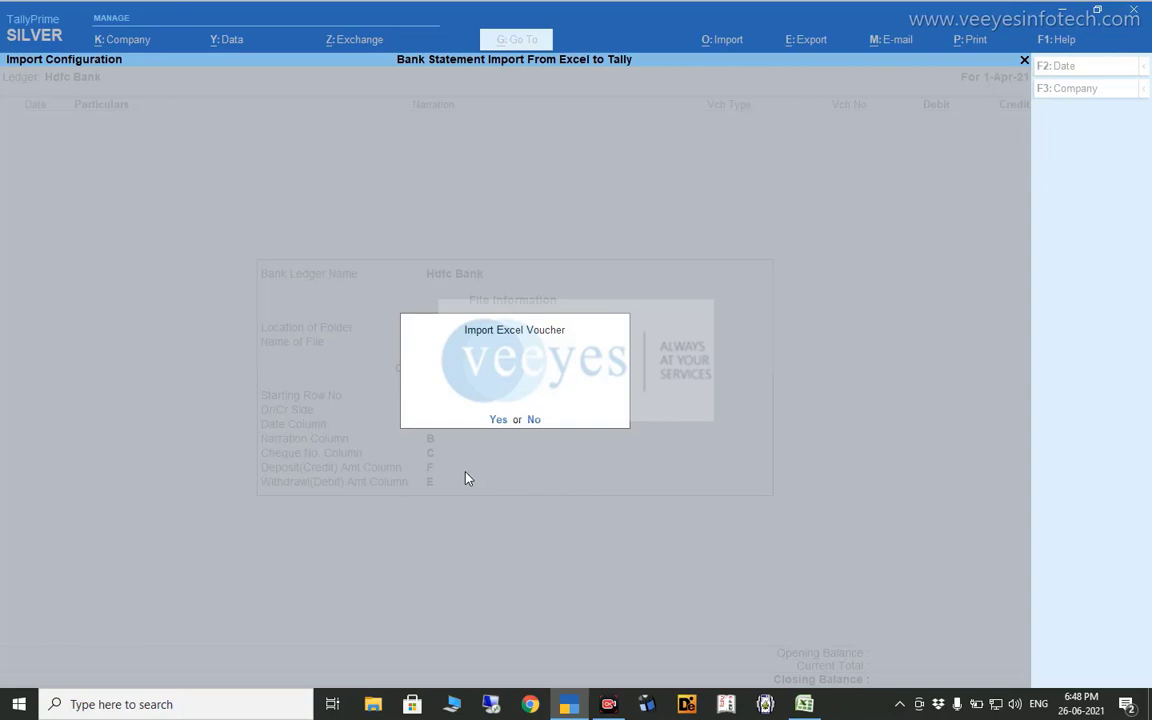
key(y)
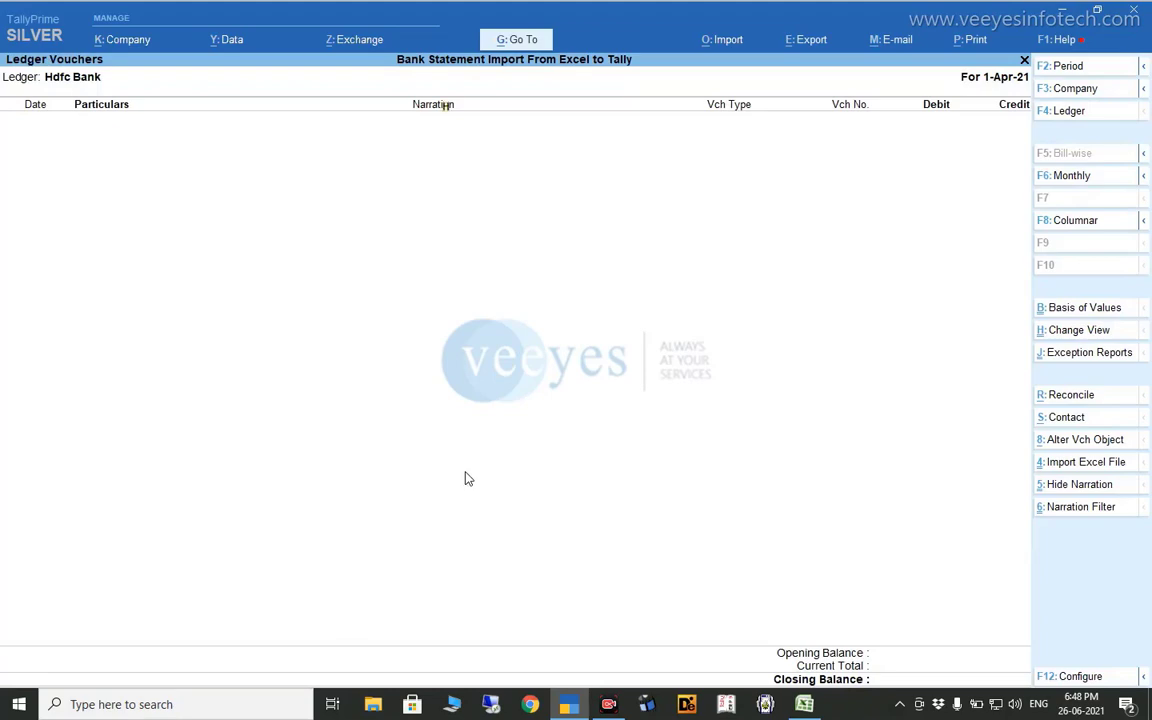
Reopen the Hdfc Bank ledger vouchers for June 2021, hide the narrations and show them again
key(Escape)
key(Return)
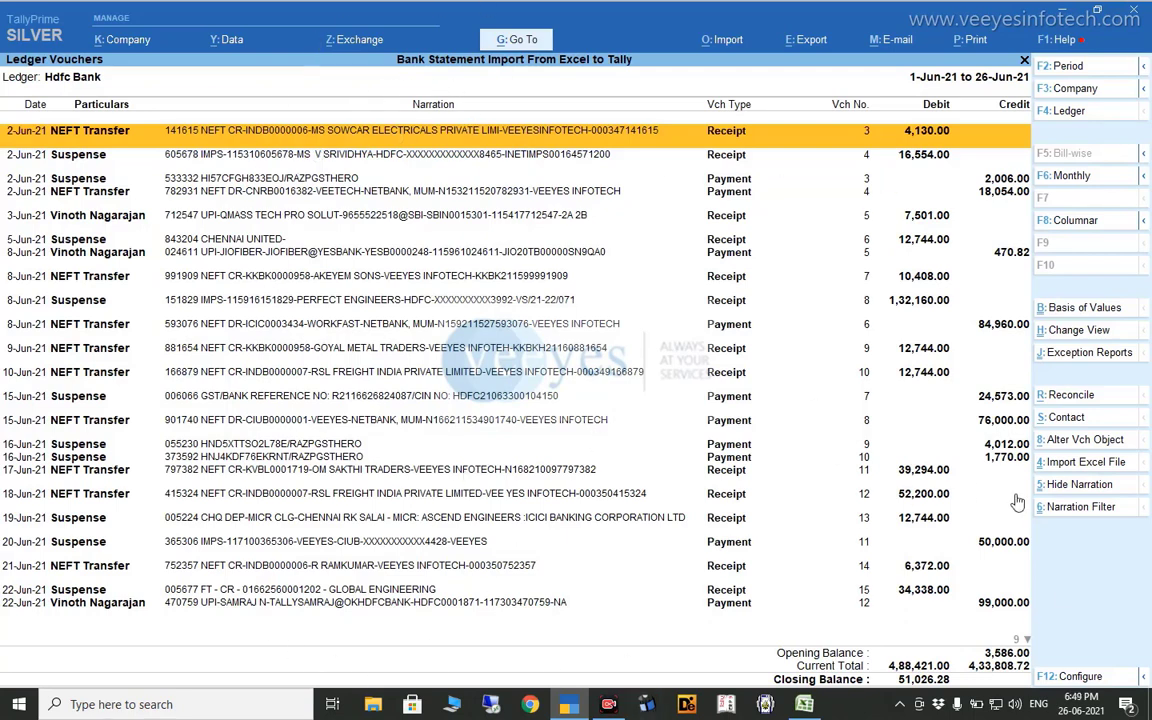
click(1114, 489)
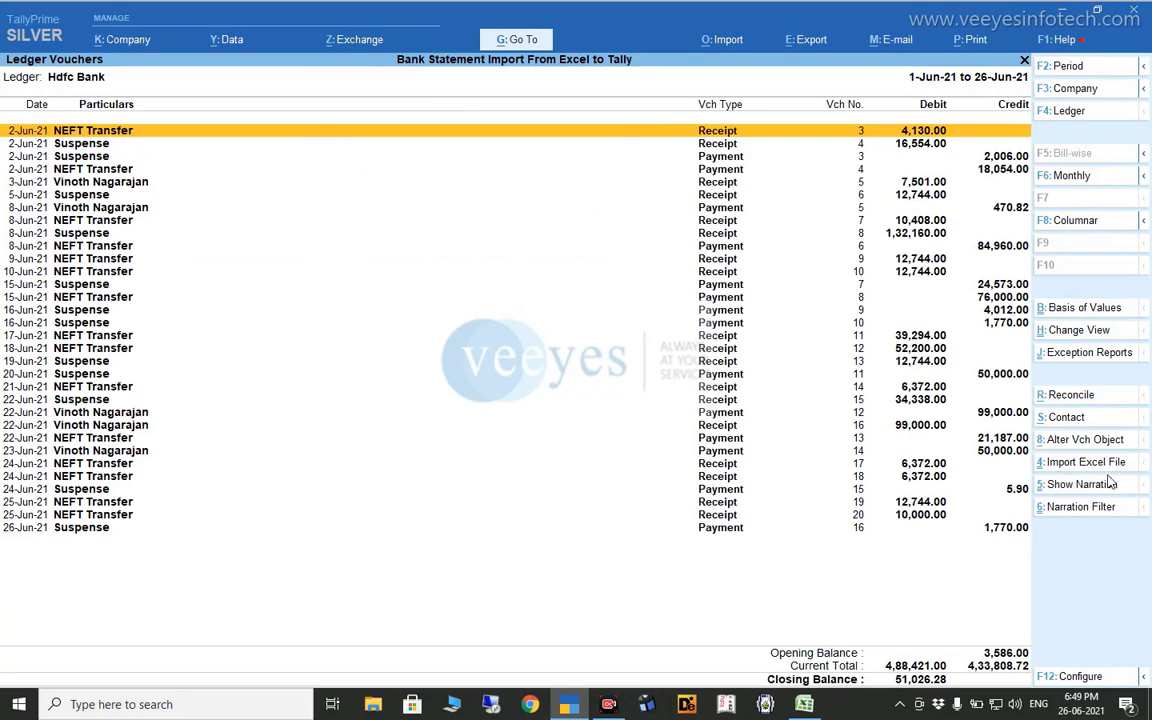
click(1099, 487)
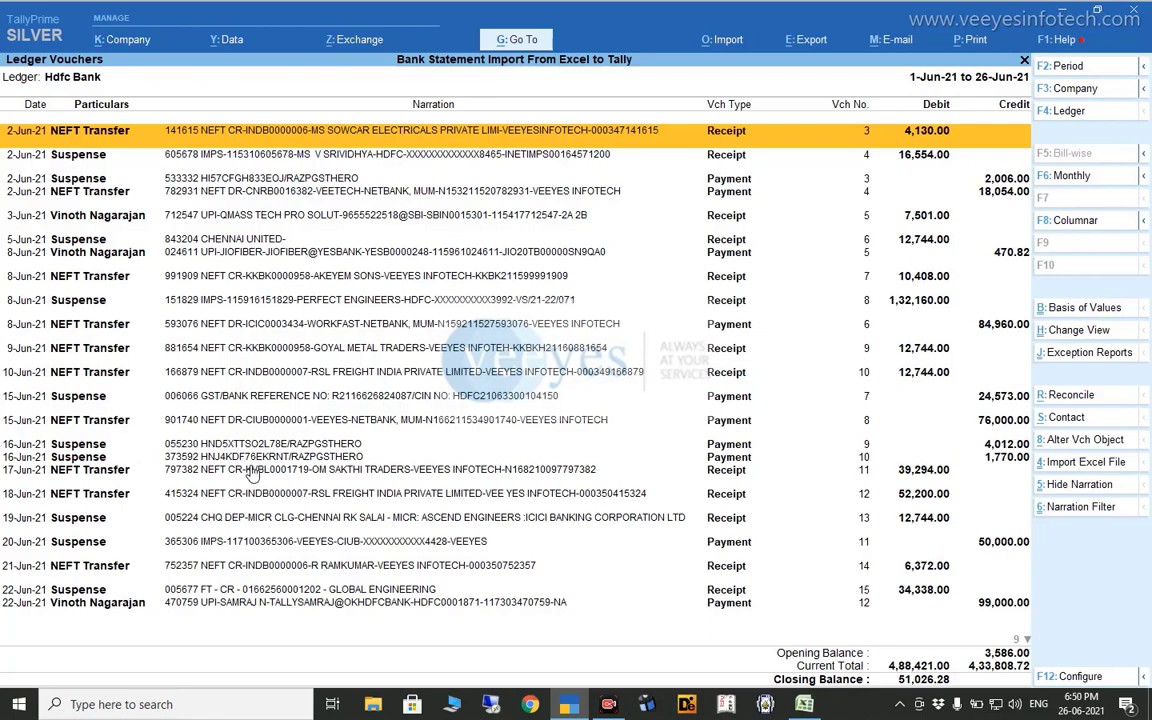
Select both 16-Jun-21 Suspense payments and set Replace Ledger Name to Yes for them
click(84, 447)
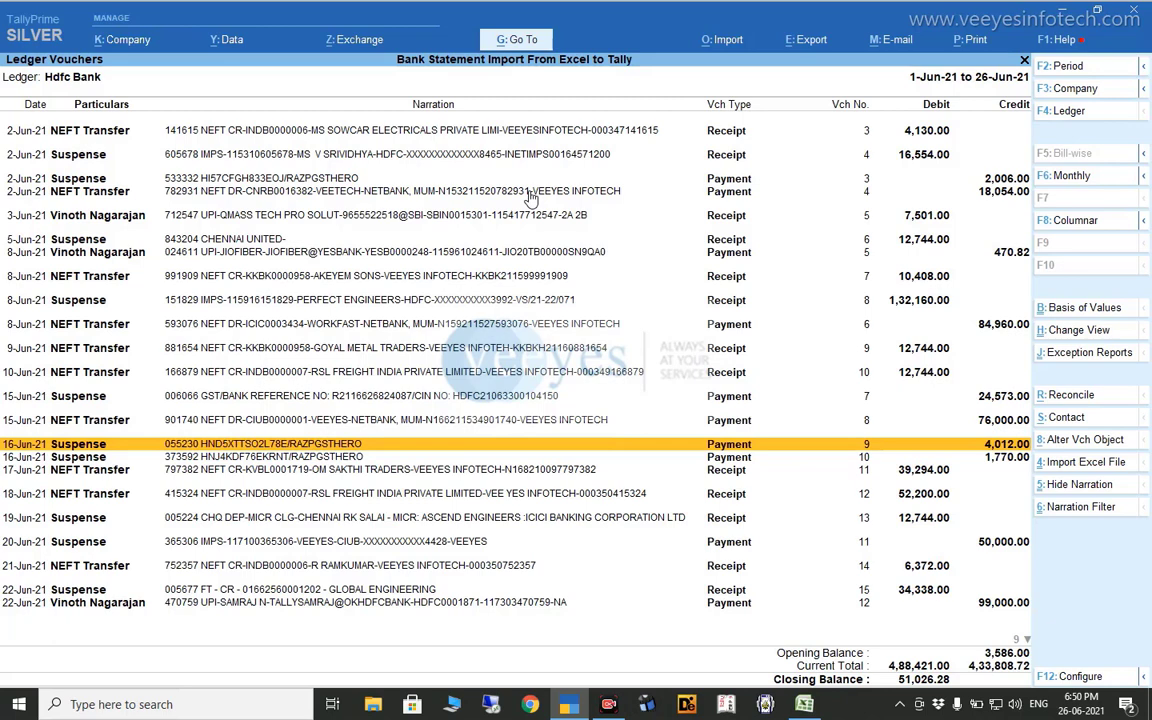
key(space)
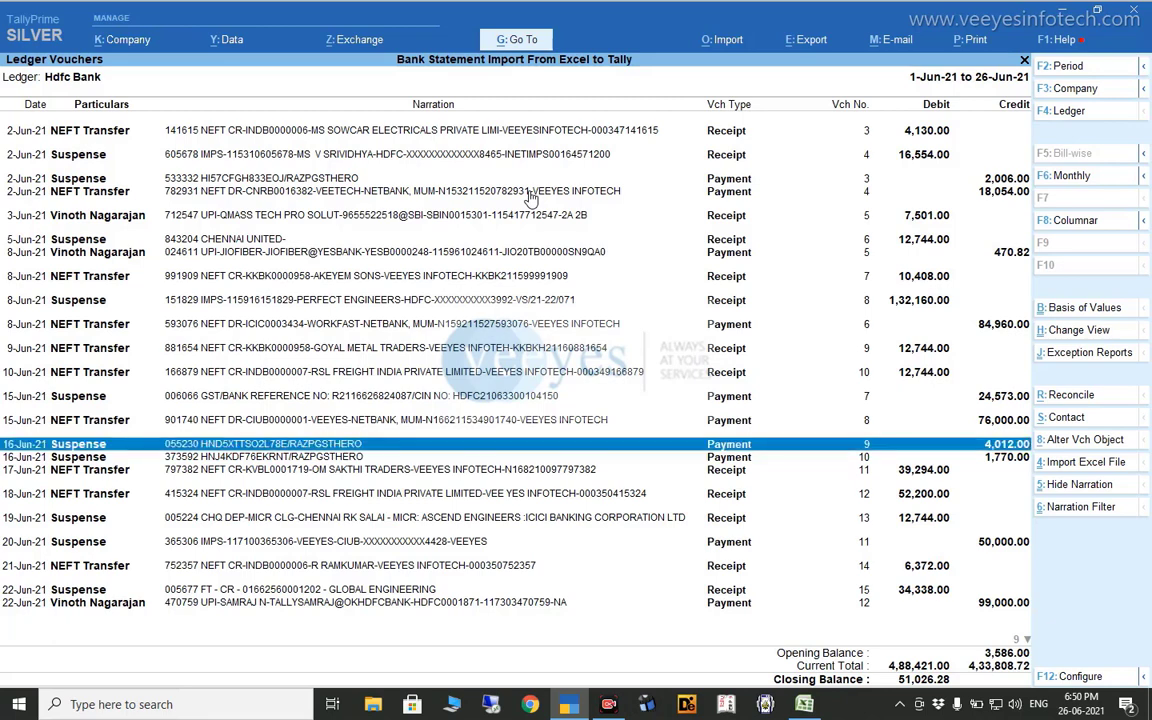
key(Down)
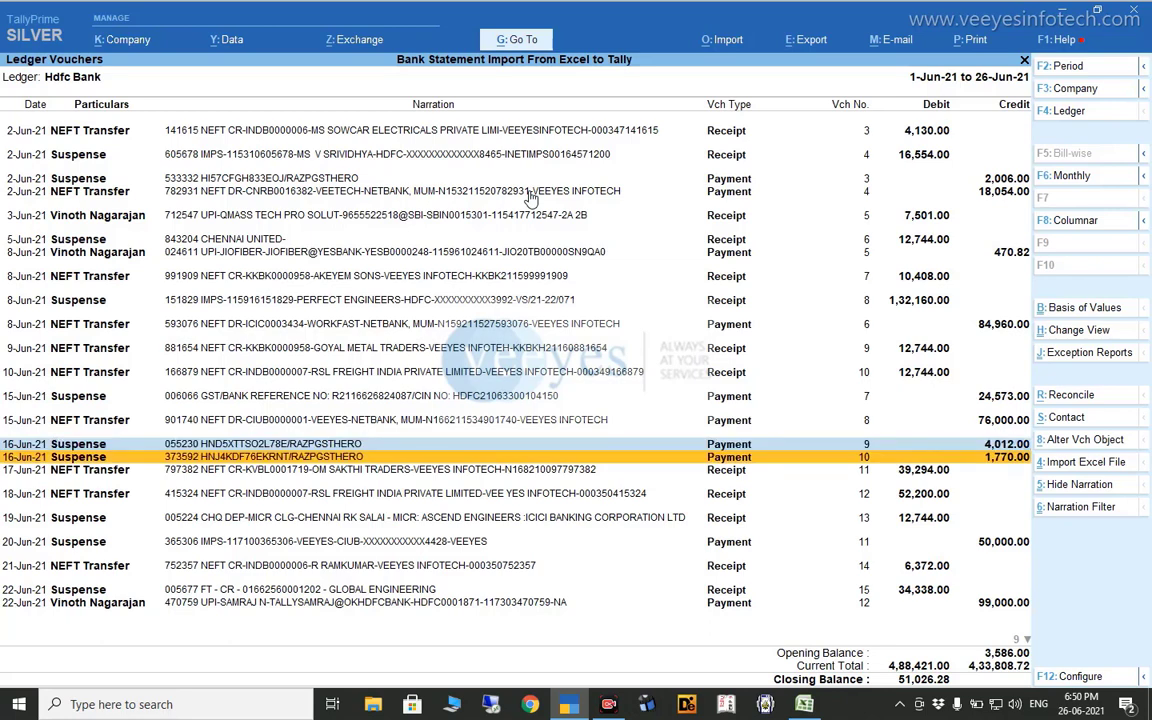
key(space)
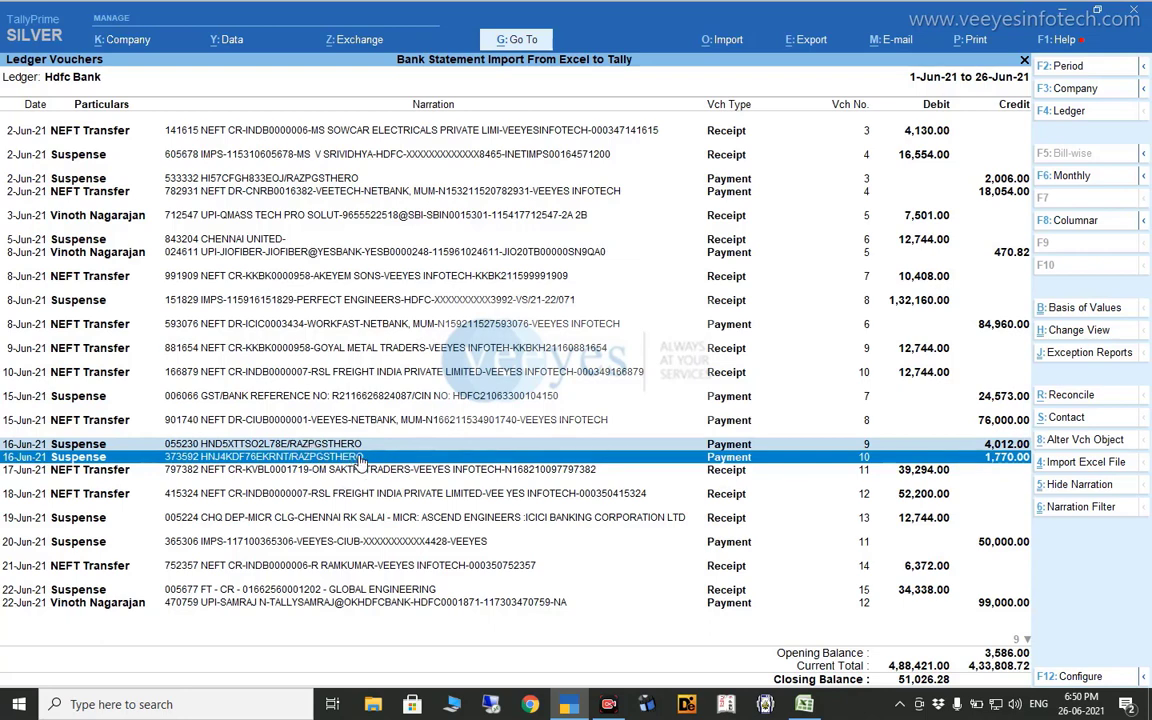
click(1085, 441)
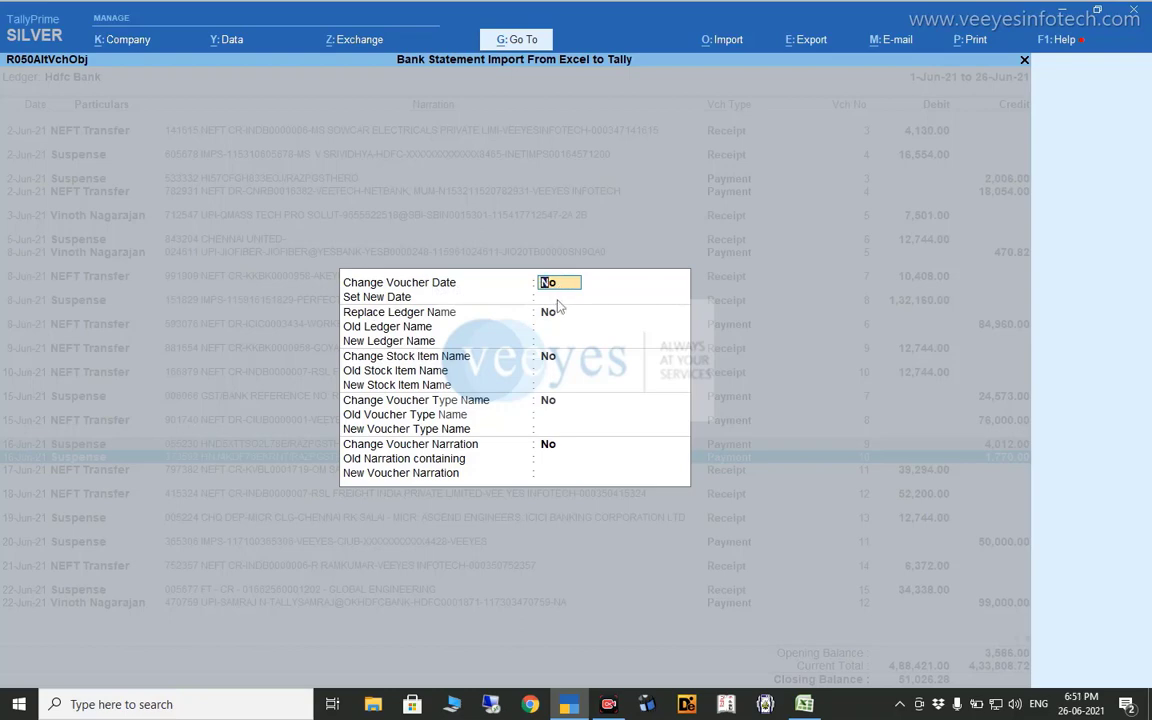
key(Return)
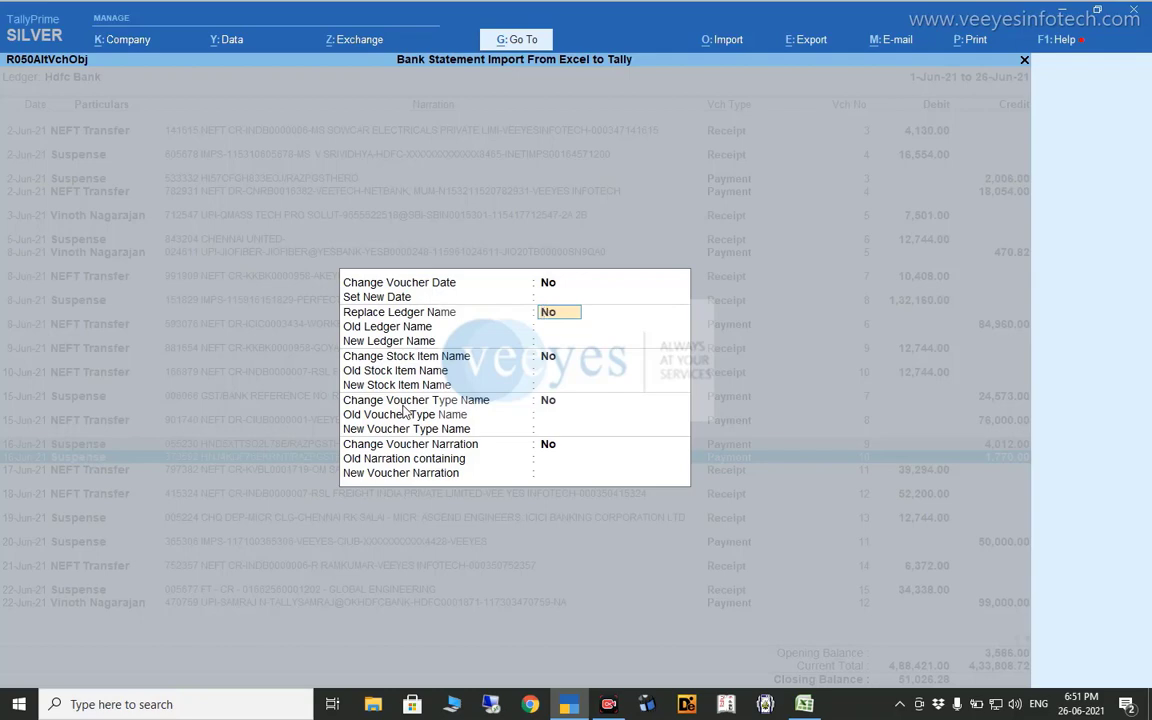
text(y)
key(Return)
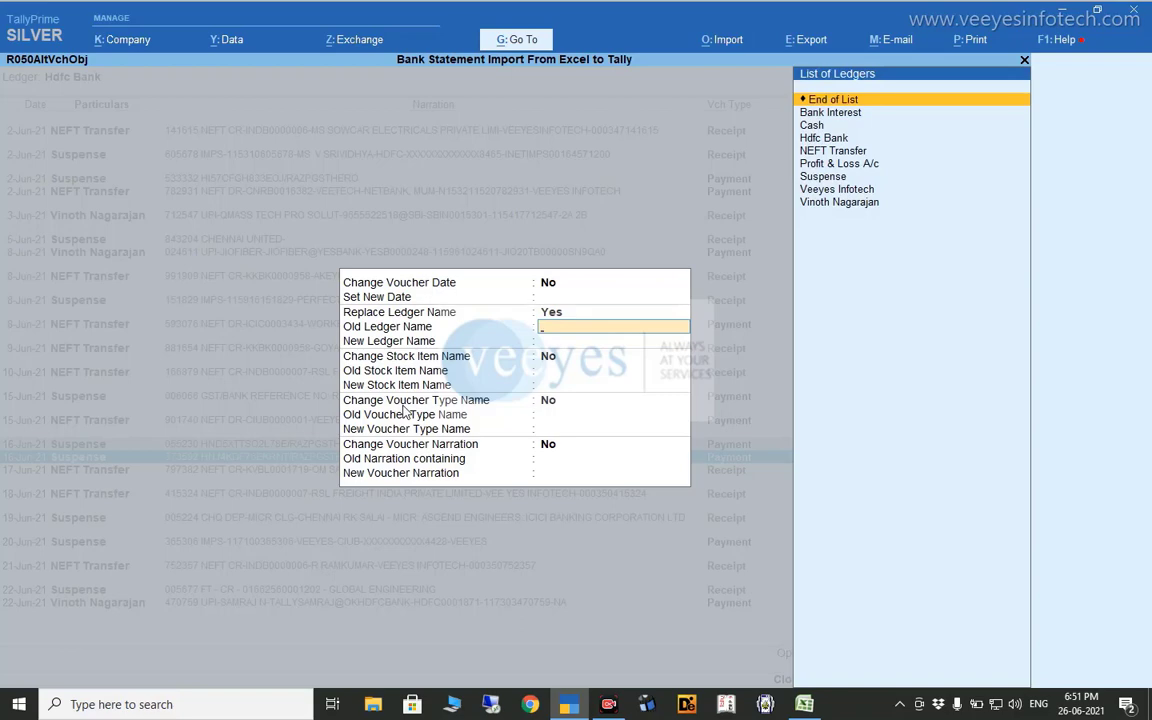
Set Suspense as the old ledger name and Veeyes Infotech as the new ledger name
key(Down)
key(Down)
key(Down)
key(Down)
key(Down)
key(Down)
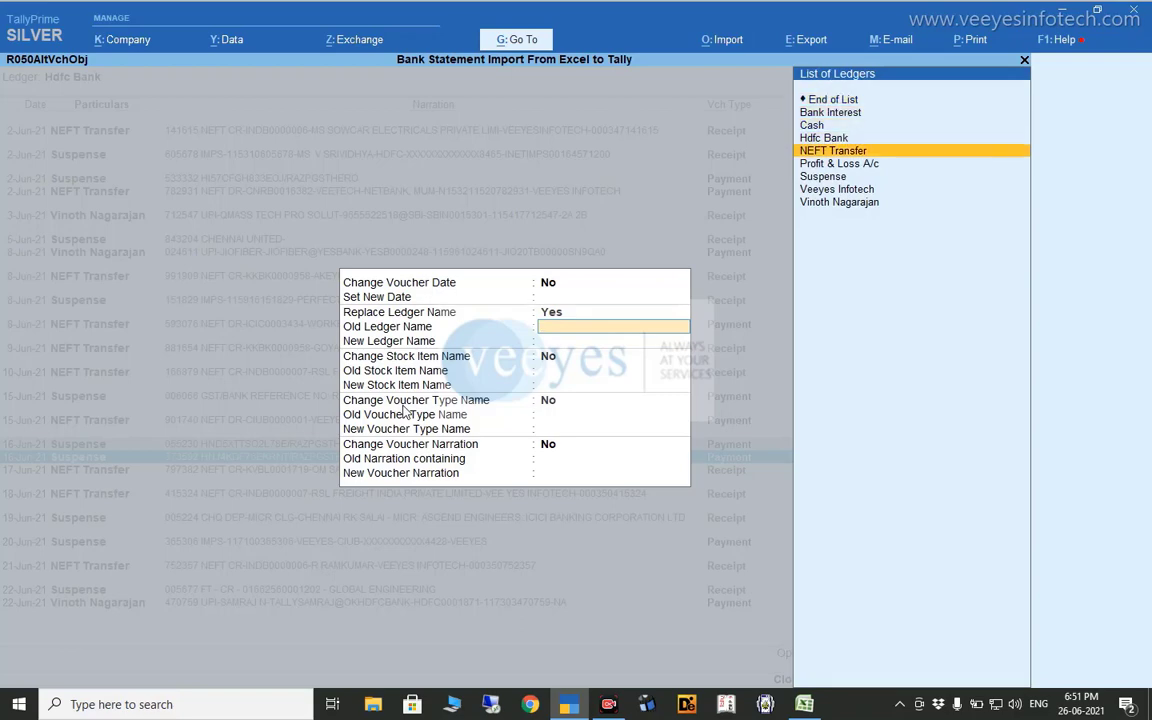
key(Return)
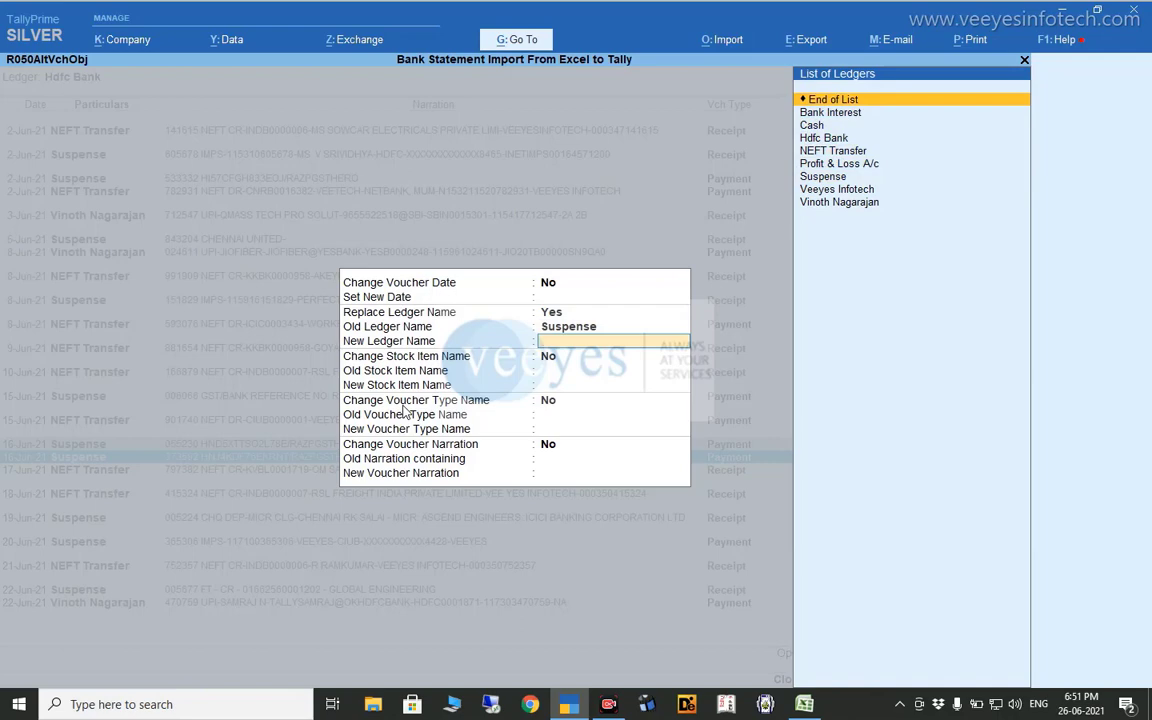
key(Down)
key(Down)
key(Down)
key(Down)
key(Down)
key(Down)
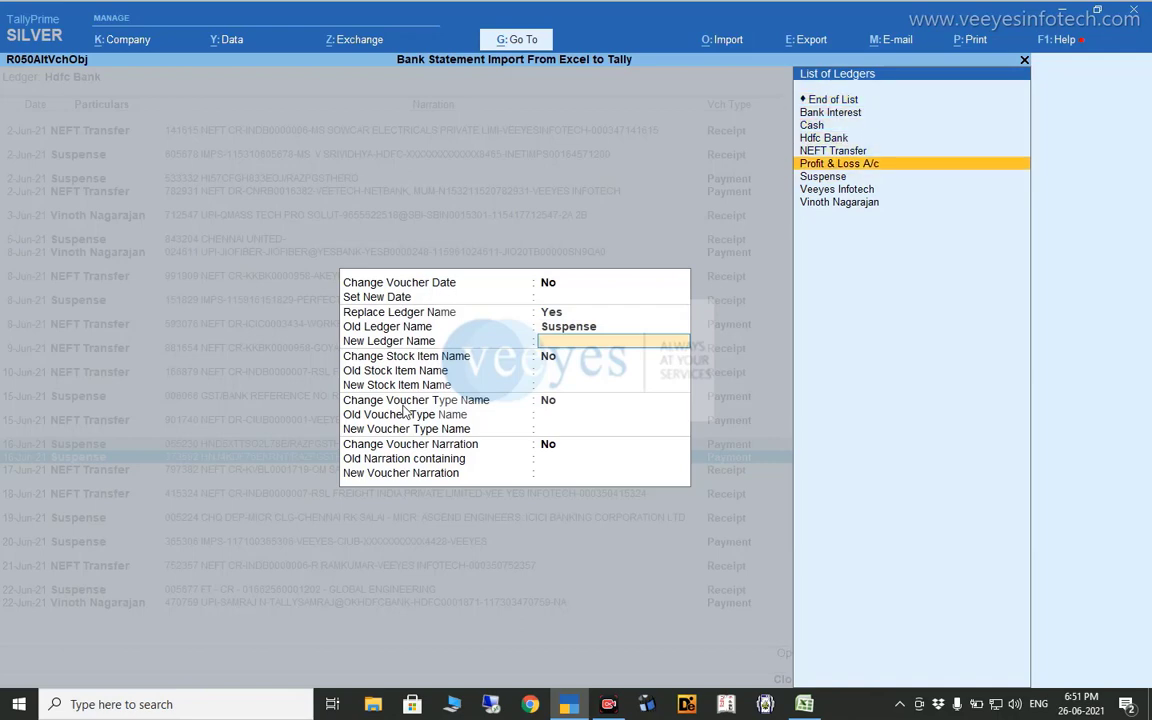
key(Down)
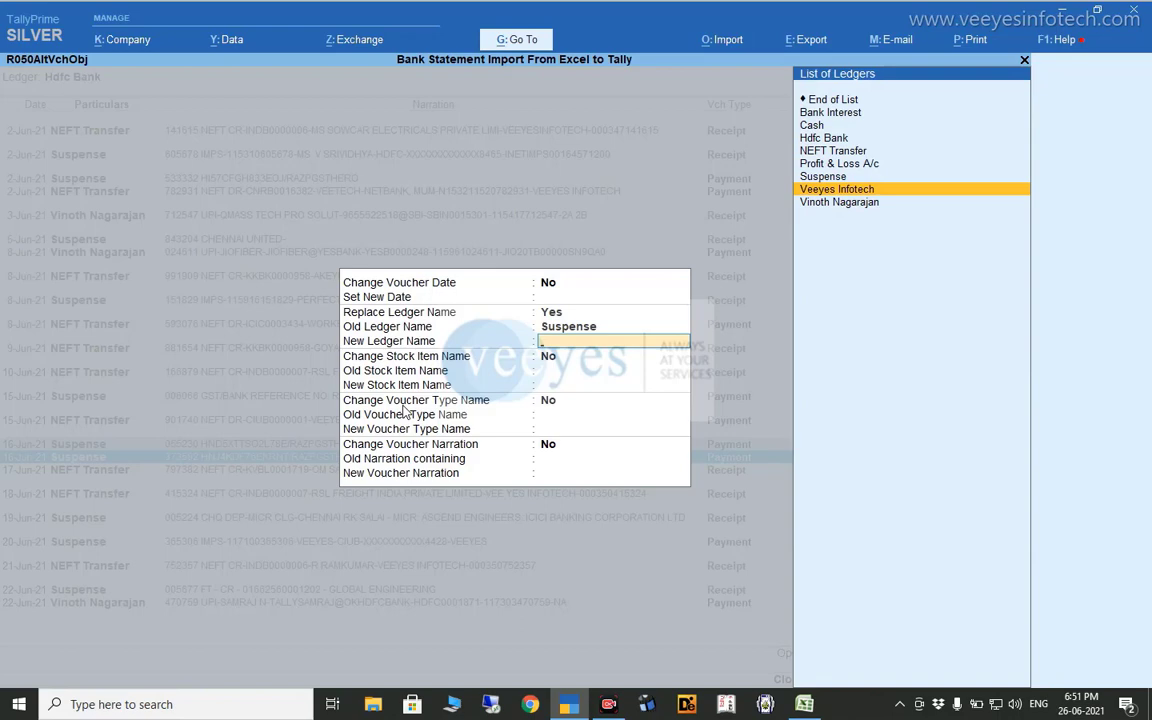
key(Return)
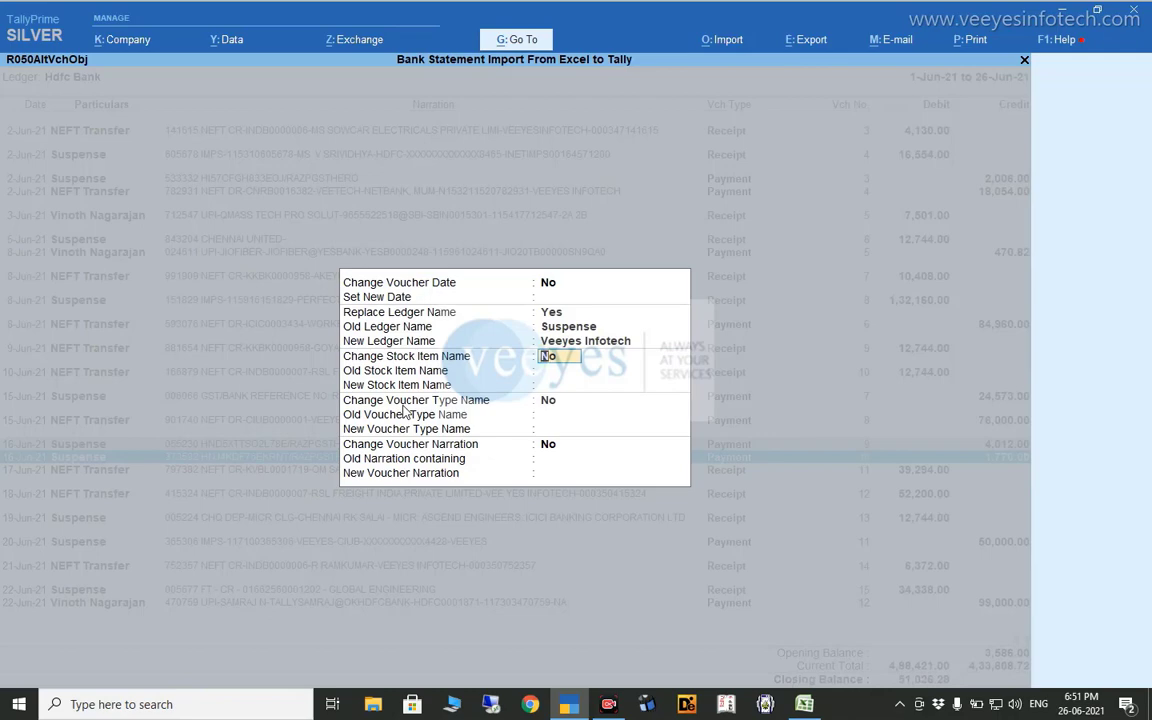
Keep the stock item, voucher type and narration changes at No and apply the ledger replacement to the selected vouchers
key(Return)
key(Return)
key(Return)
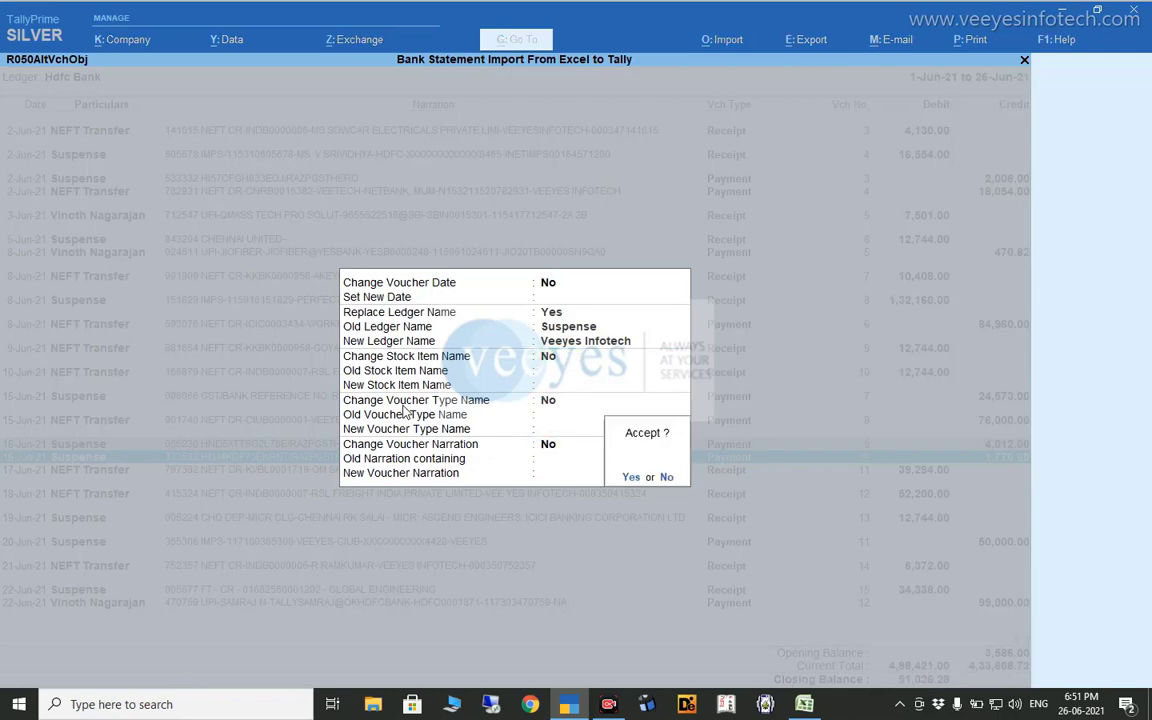
key(Return)
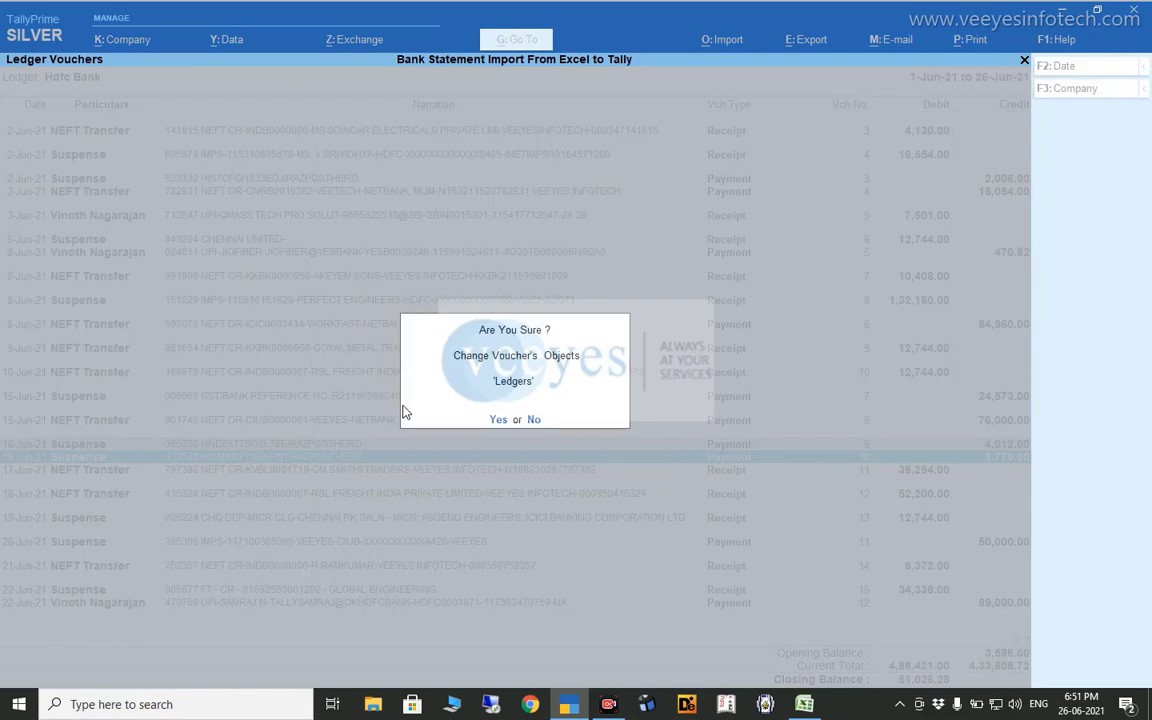
key(Return)
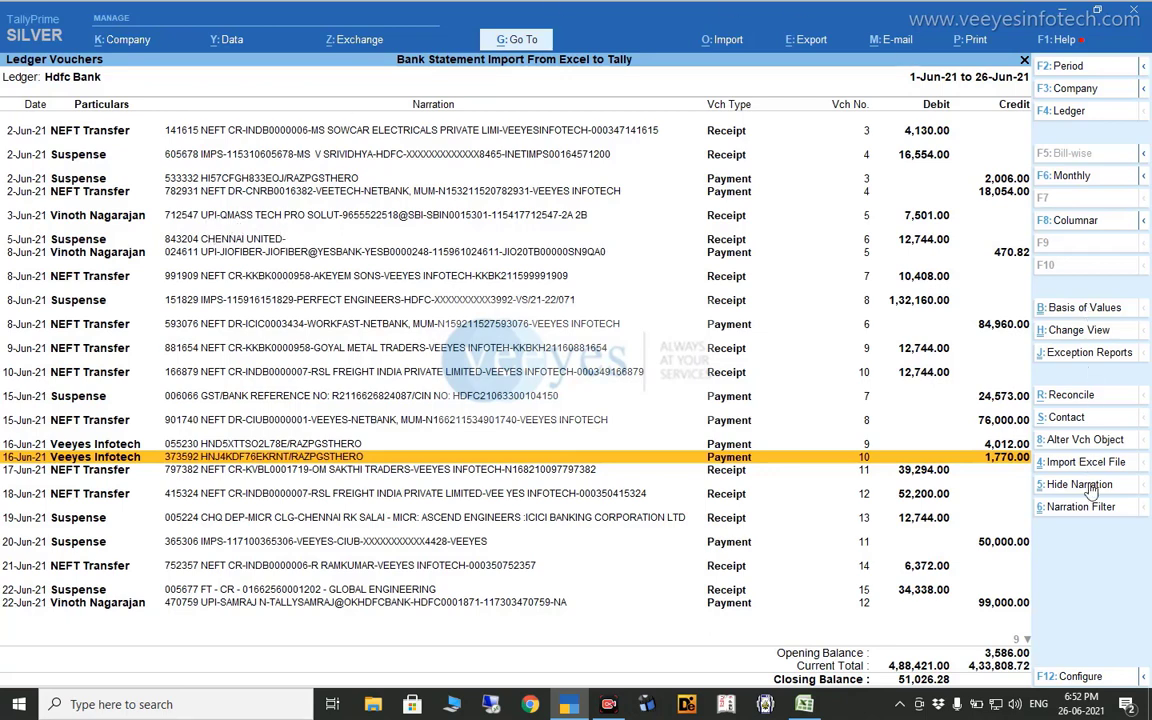
Filter the Hdfc Bank ledger vouchers to those whose narration contains UPI
click(1096, 514)
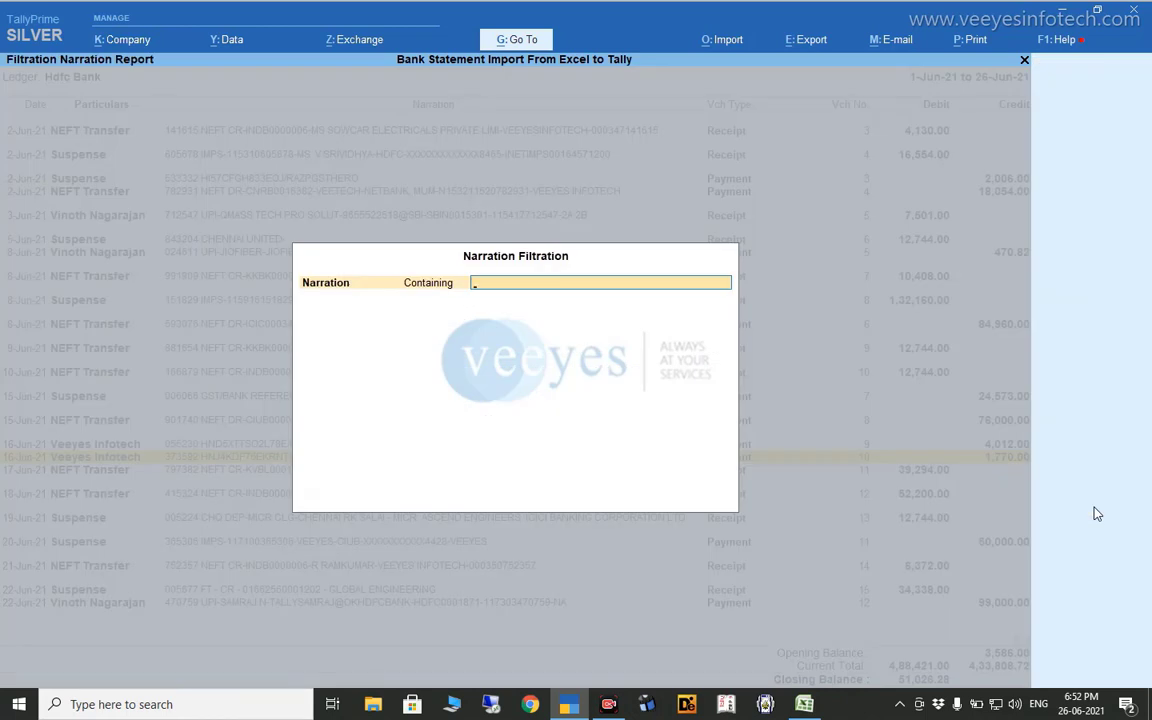
text(UPI)
key(Return)
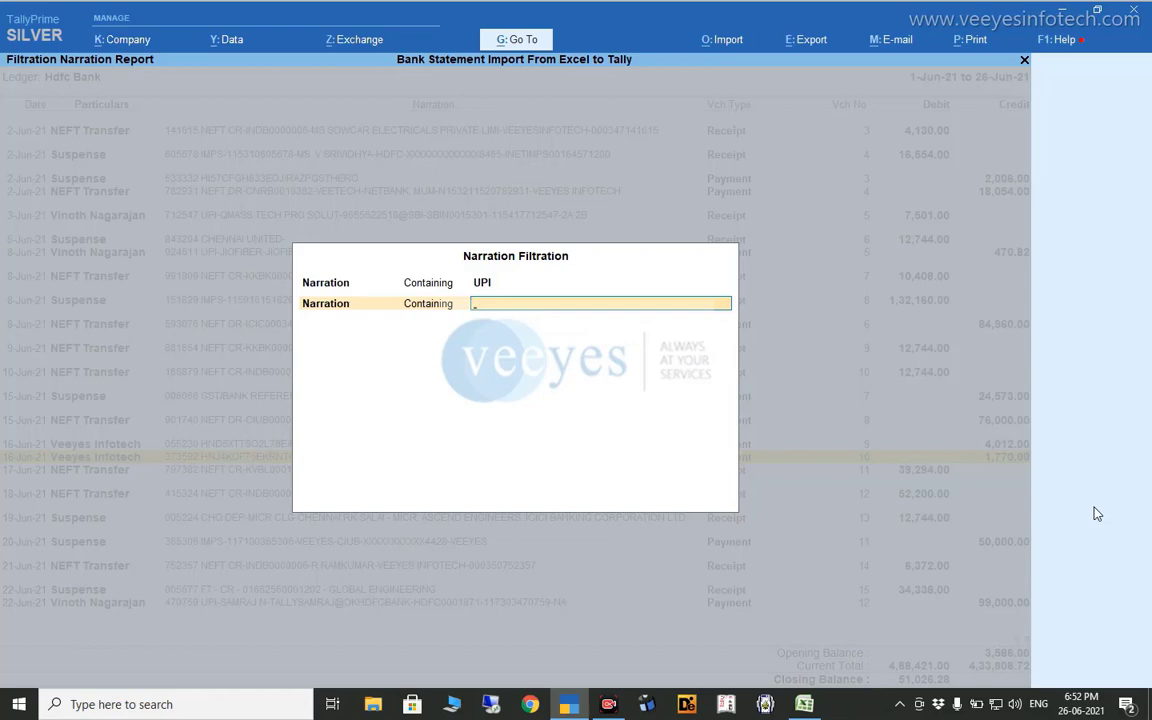
key(Return)
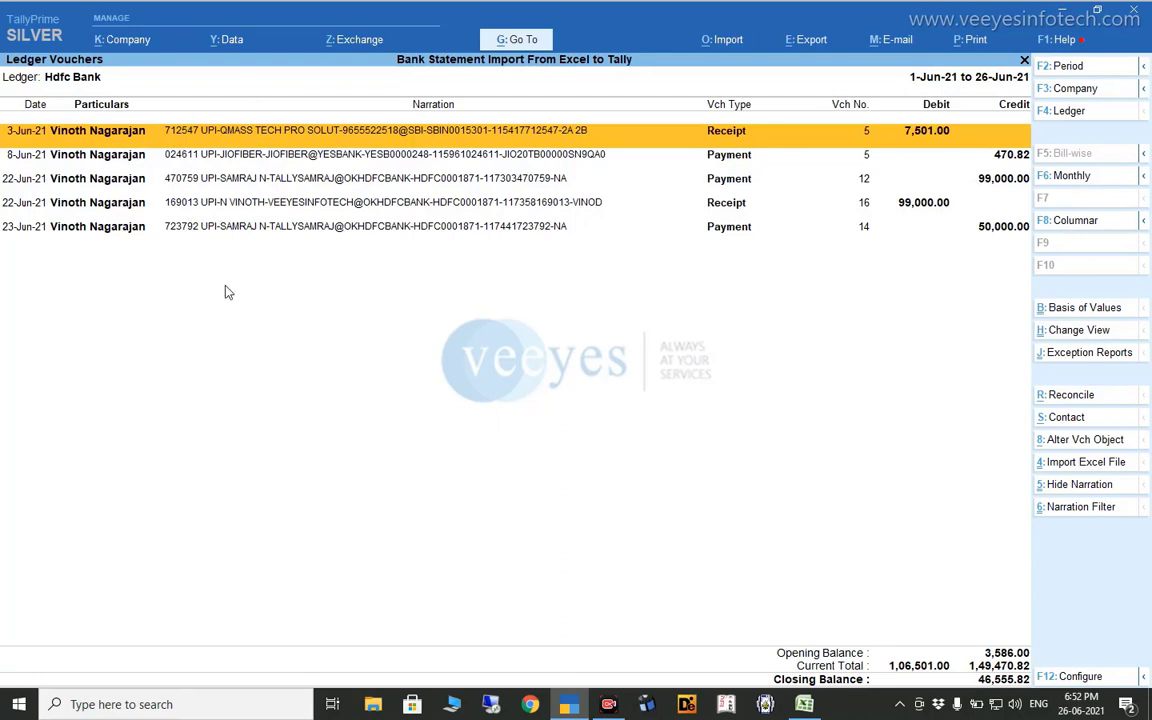
Select all the filtered UPI vouchers and set Replace Ledger Name to Yes for them
key(ctrl+space)
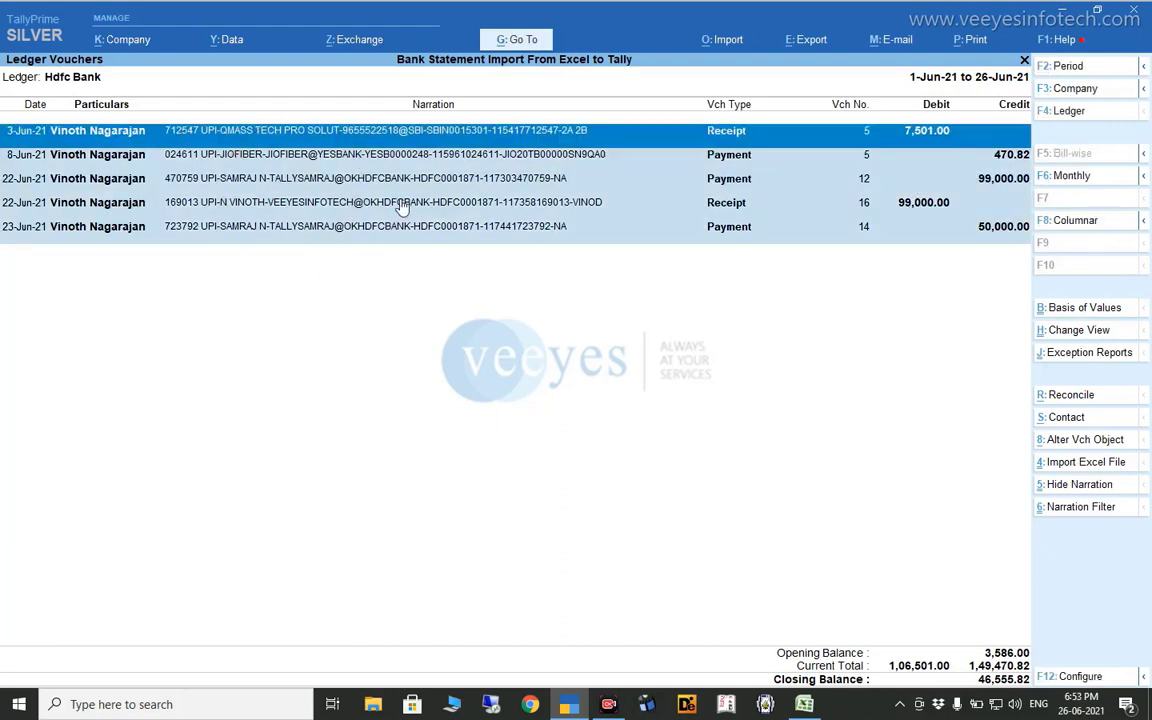
click(1085, 445)
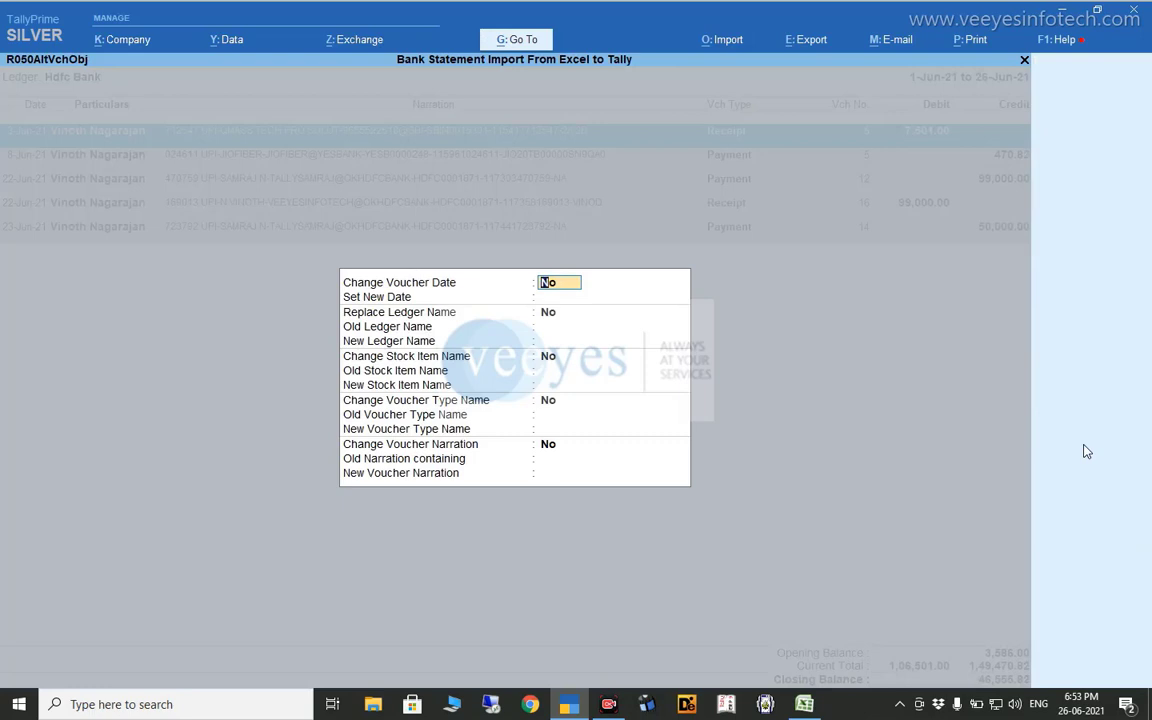
key(Return)
text(y)
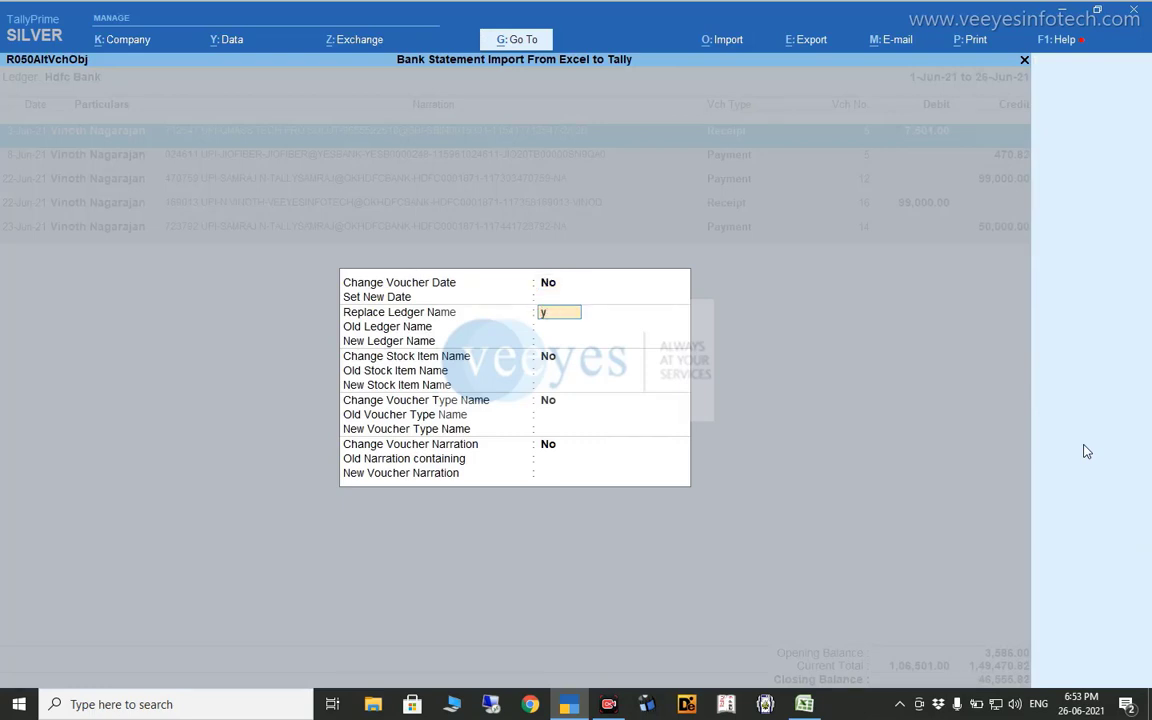
key(Return)
Set the old ledger name to the individual's ledger currently used in the UPI vouchers
key(Down)
key(Down)
key(Down)
key(Down)
key(Down)
key(Down)
key(Down)
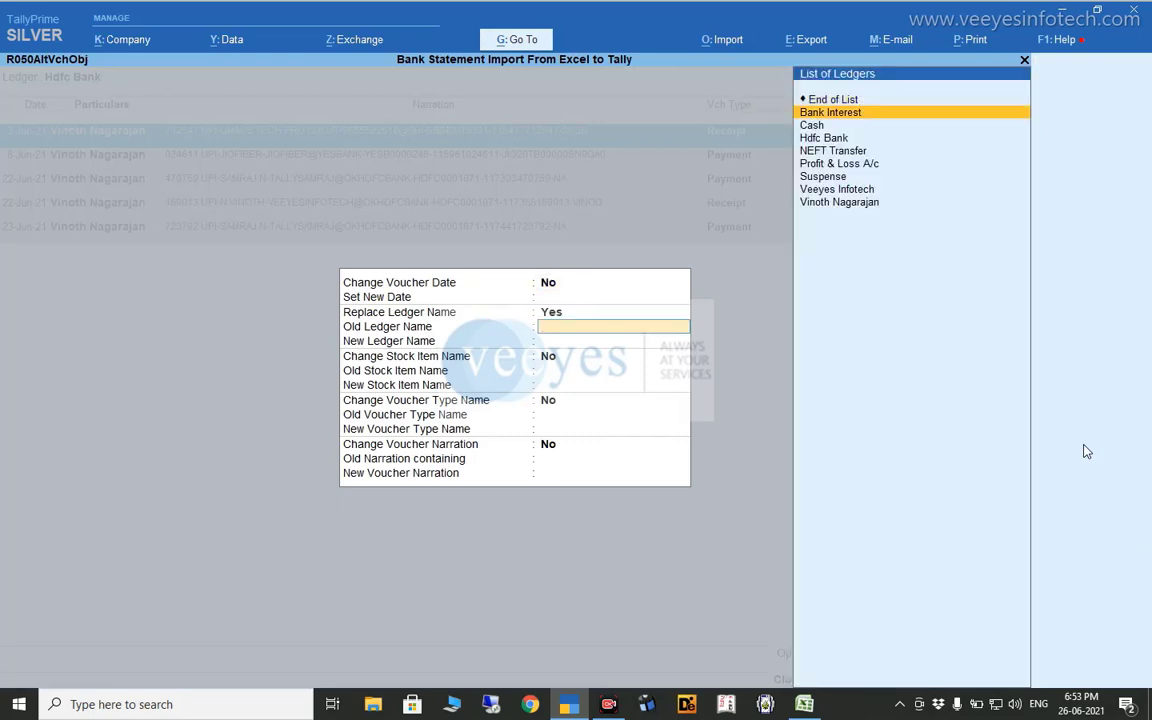
key(Down)
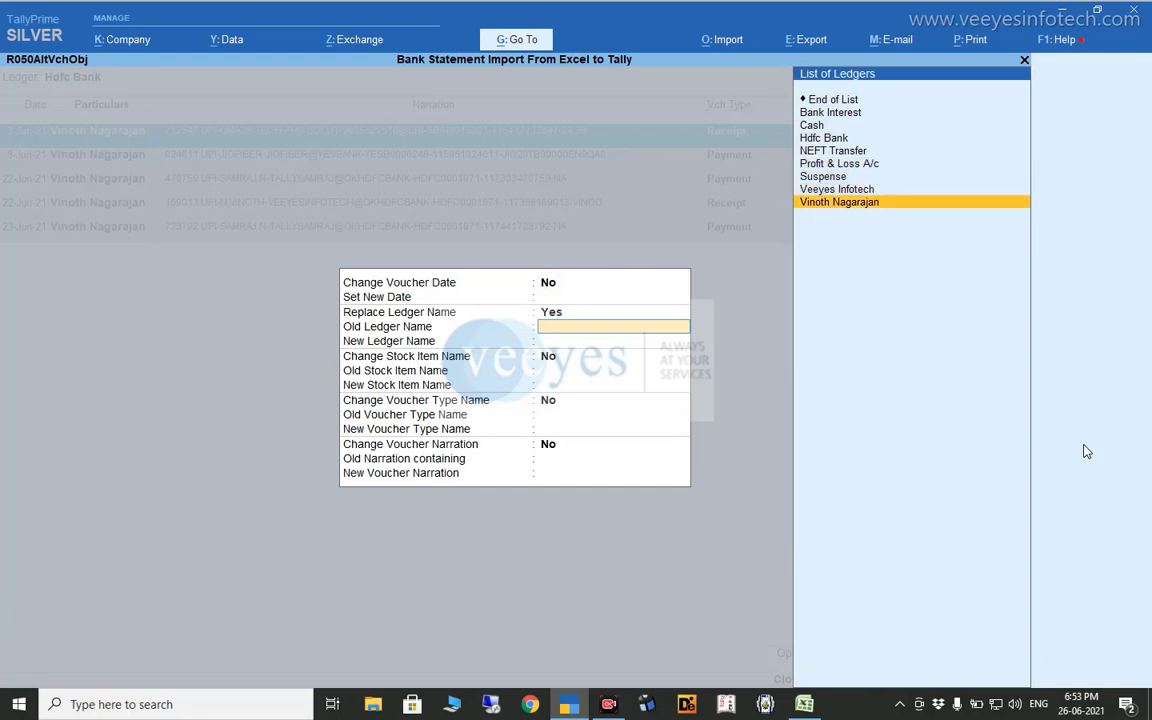
key(Return)
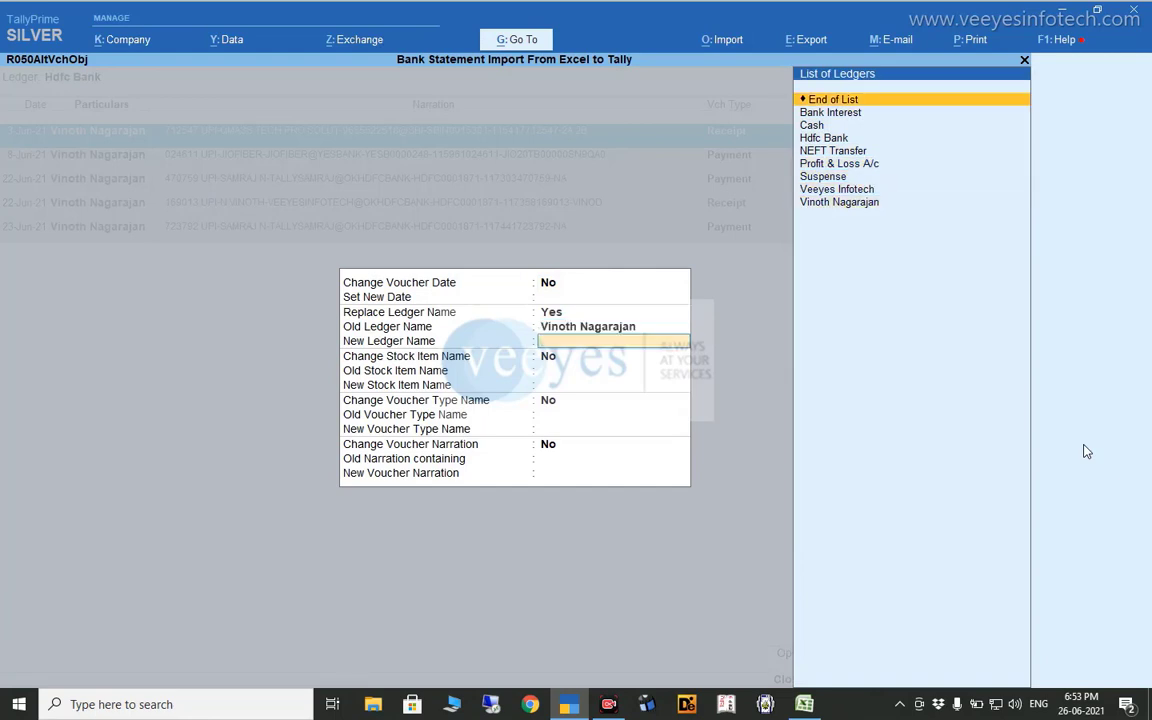
Create a new ledger named UPI Transfer under the Indirect Incomes group for use as the new ledger name
key(Down)
key(Down)
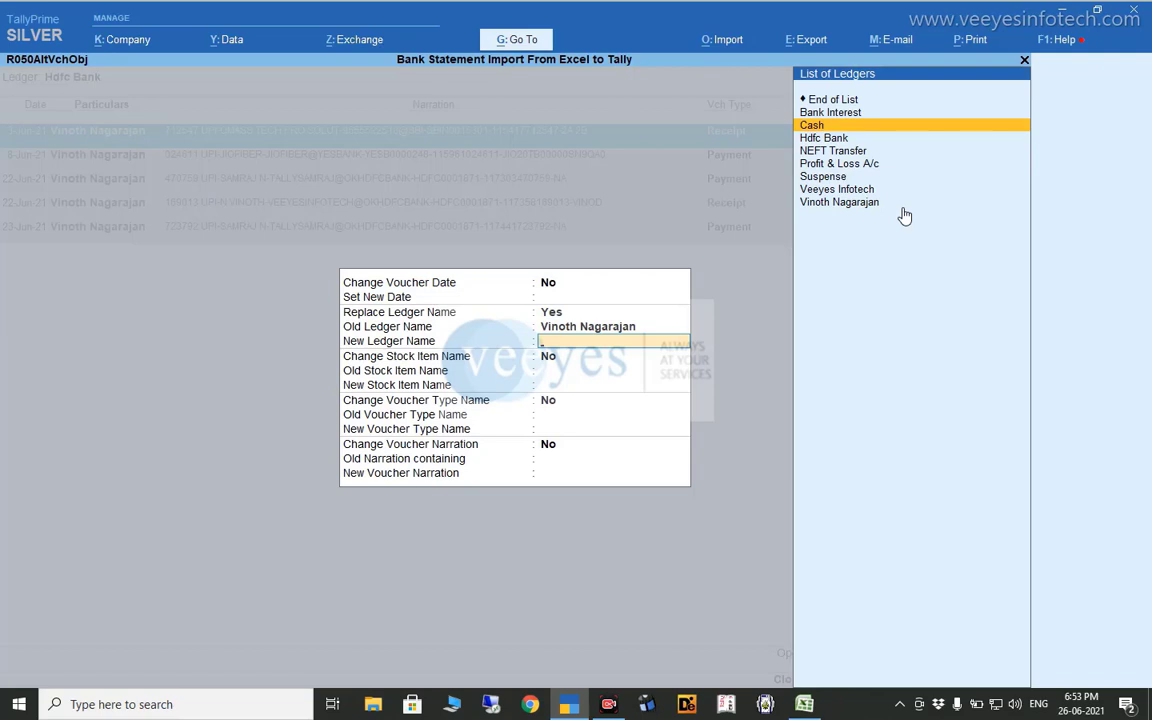
key(alt+c)
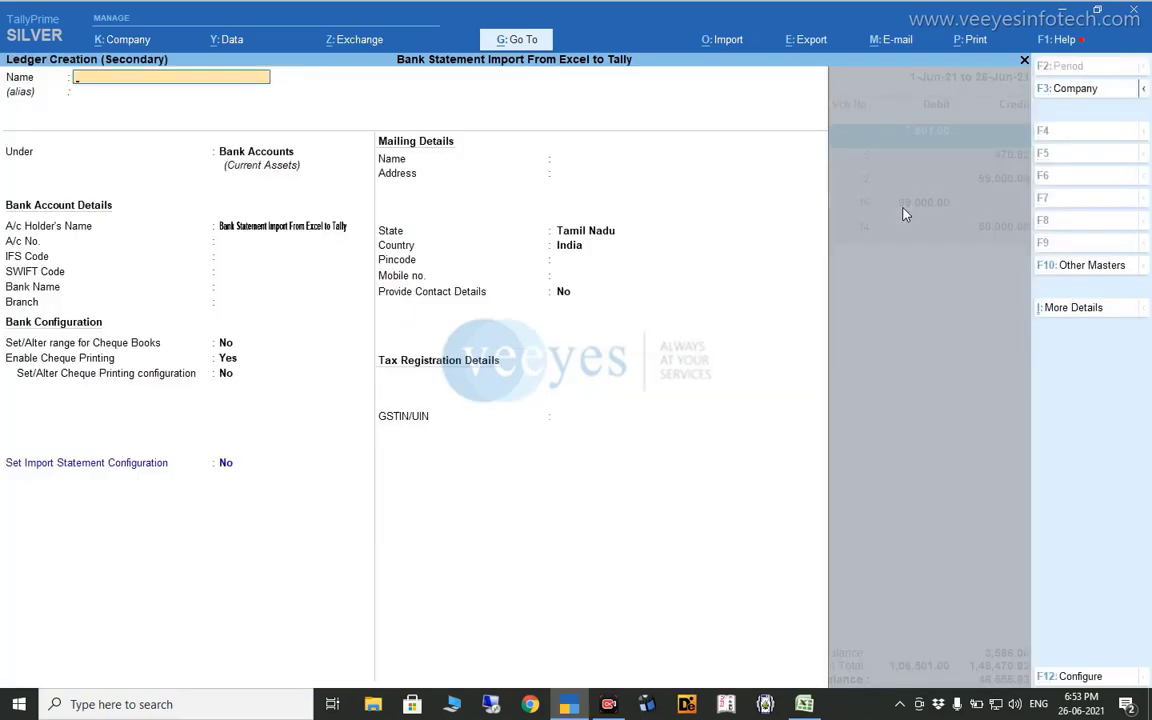
text(UPI Transfer)
key(Return)
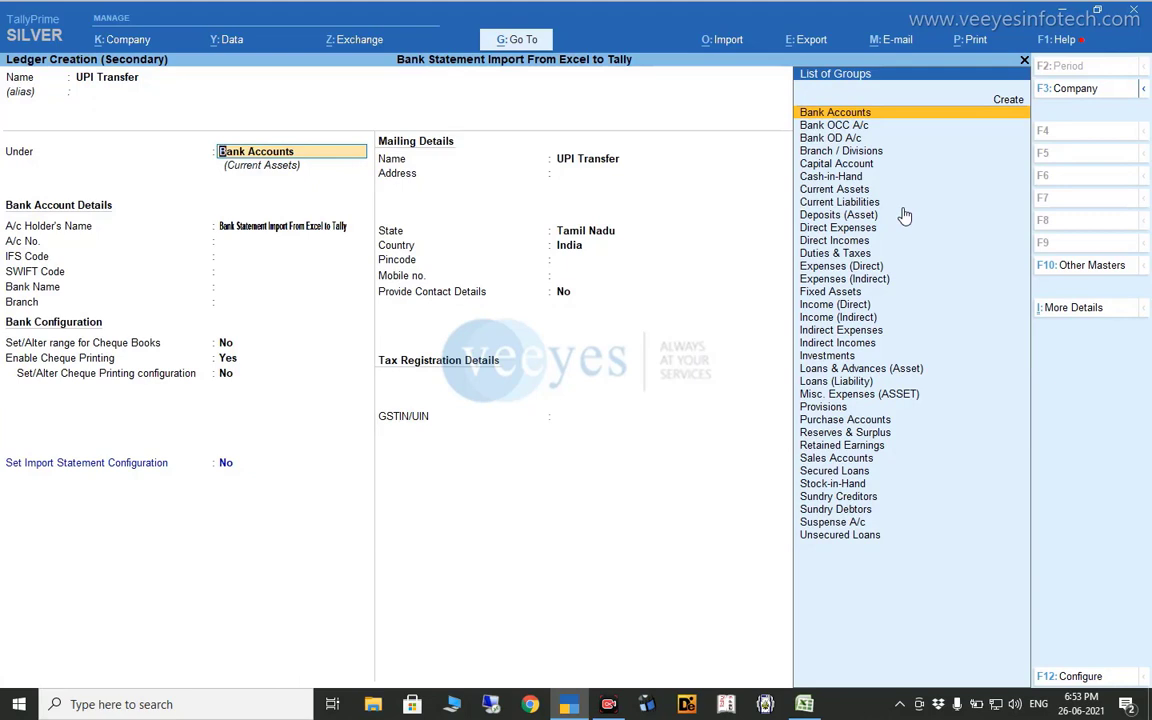
text(In)
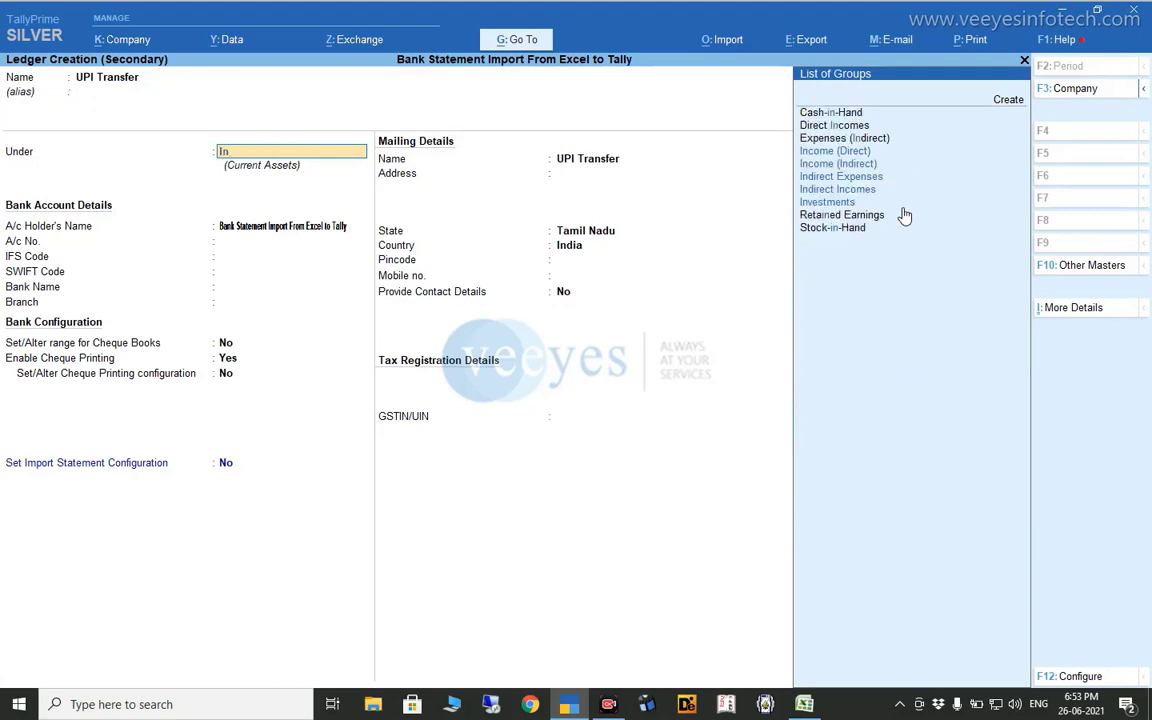
key(Down)
key(Down)
key(Down)
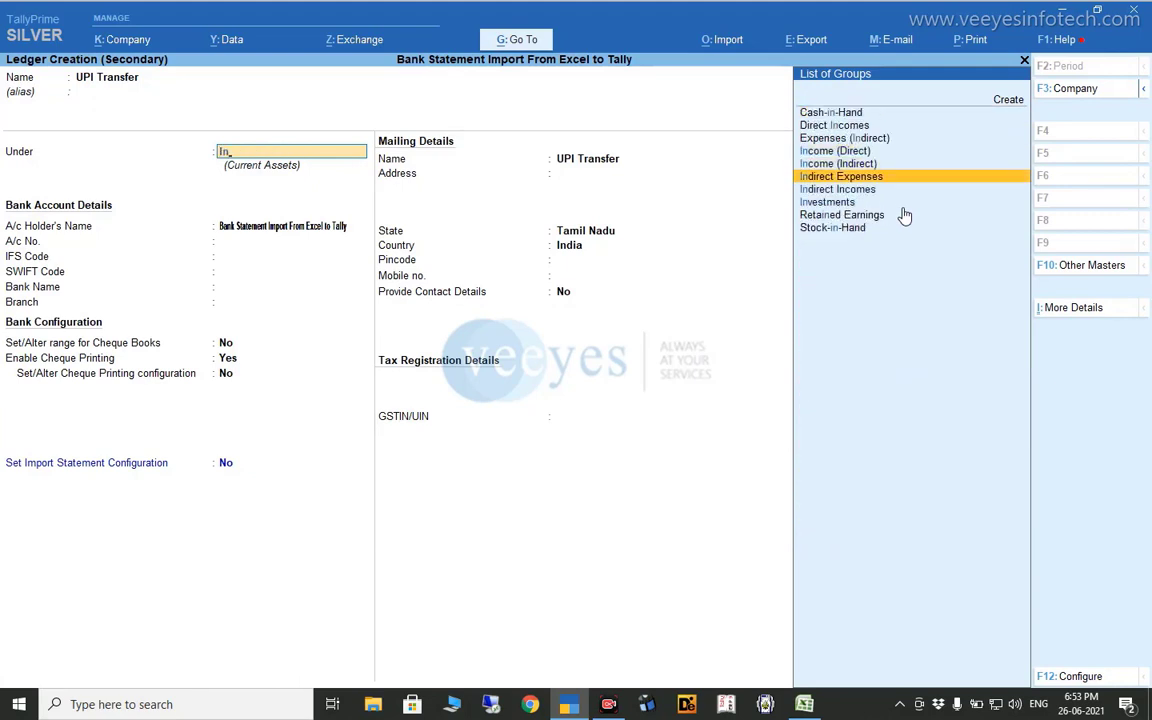
key(Down)
key(Return)
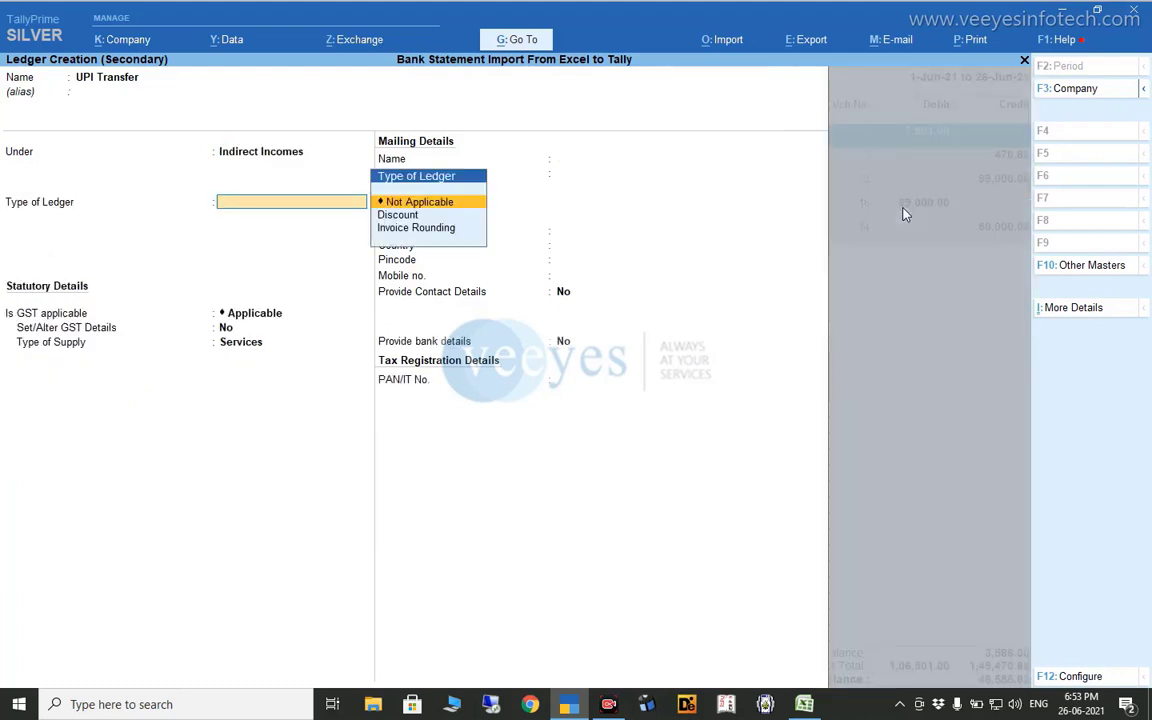
Set the UPI Transfer ledger's type and GST applicability to Not Applicable, keep the remaining defaults and save it
key(Return)
key(BackSpace)
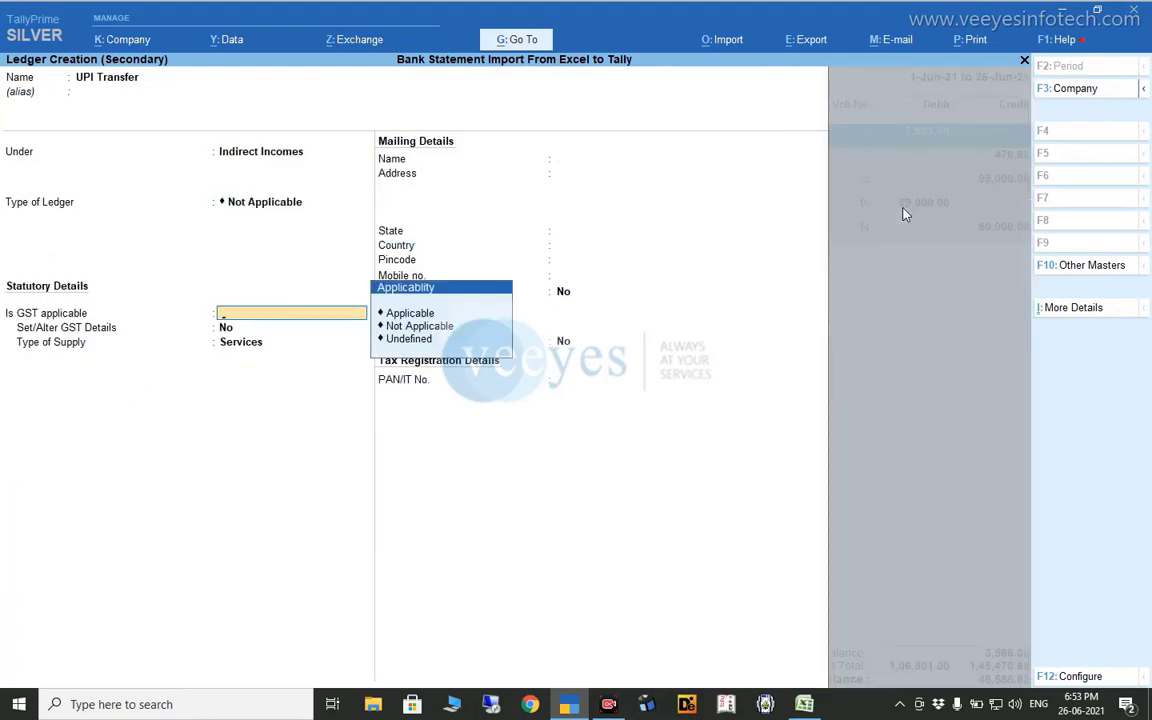
key(Down)
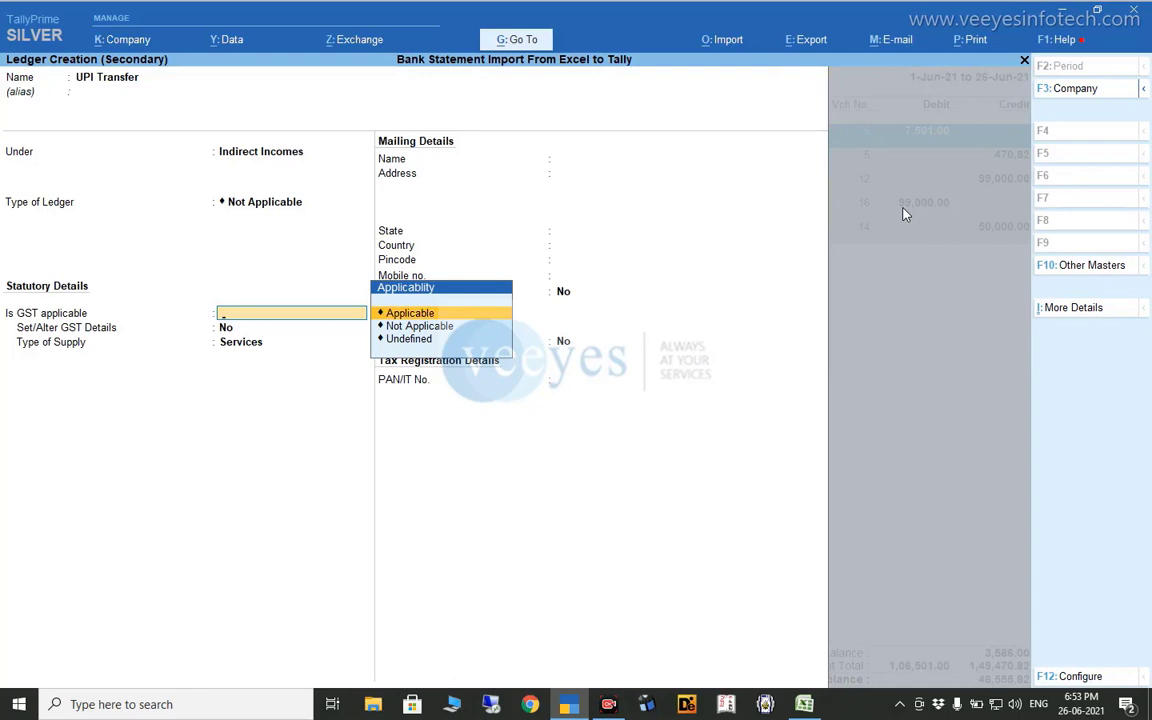
key(Down)
key(Return)
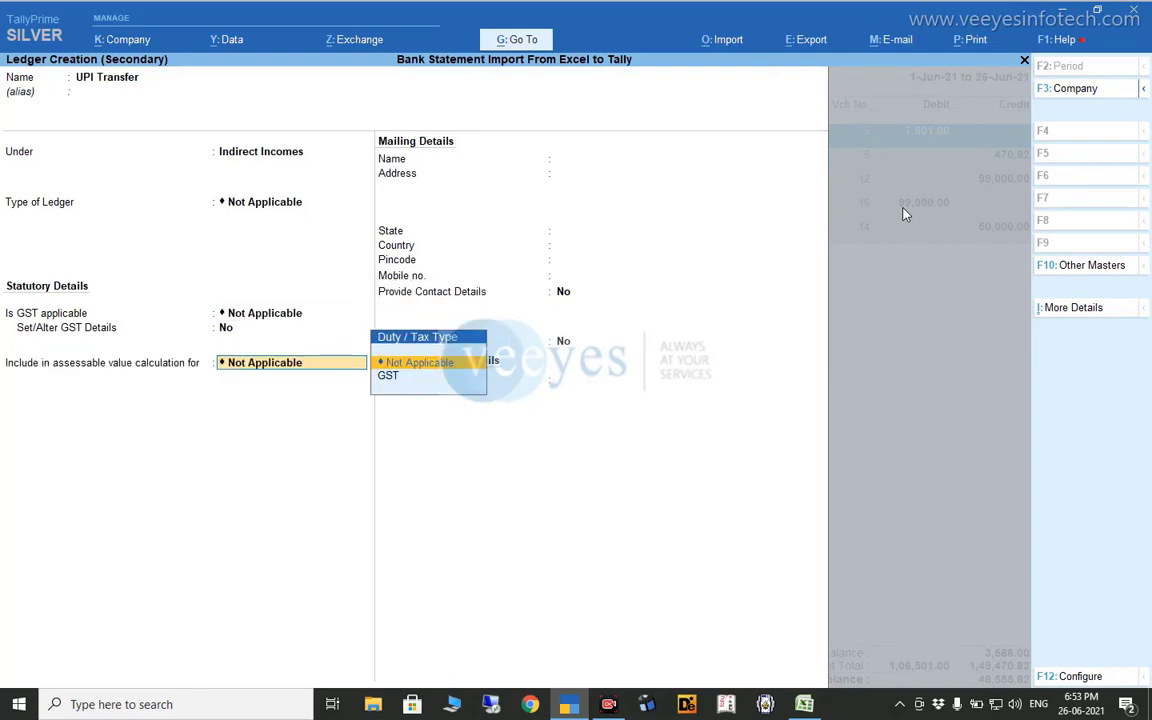
key(Return)
key(Return)
key(Return)
key(Return)
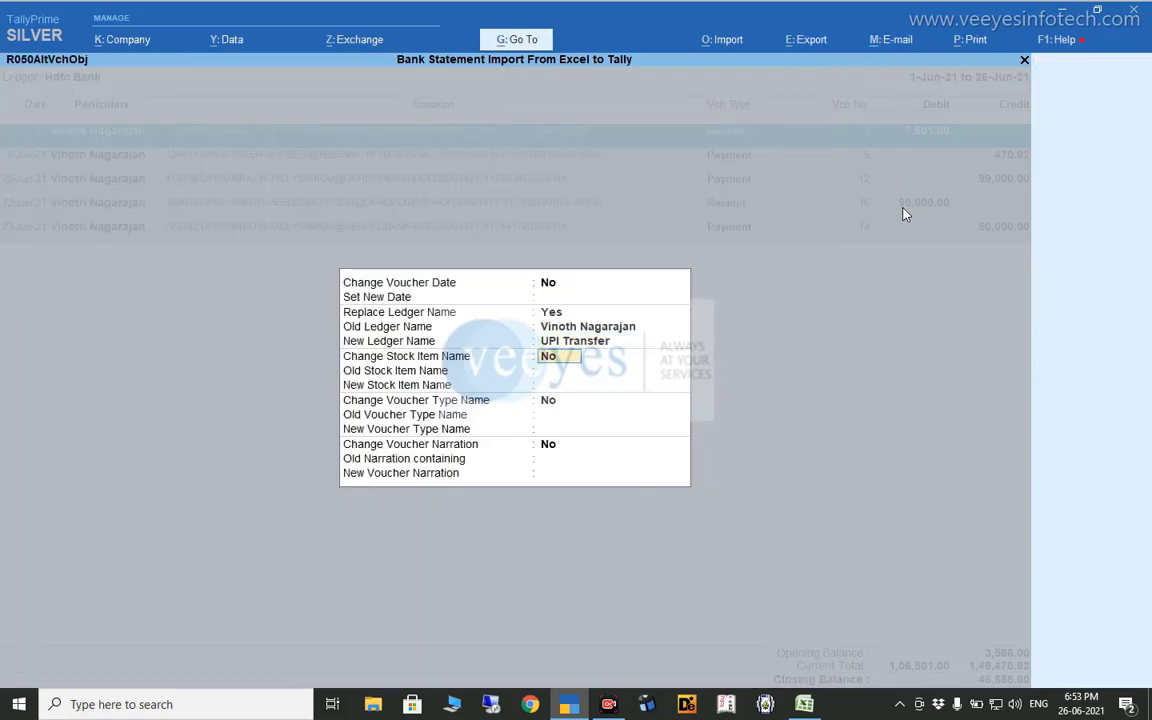
Leave stock item, voucher type and narration changes at No and apply the replacement with UPI Transfer to the selected UPI vouchers
key(Return)
key(Return)
key(Return)
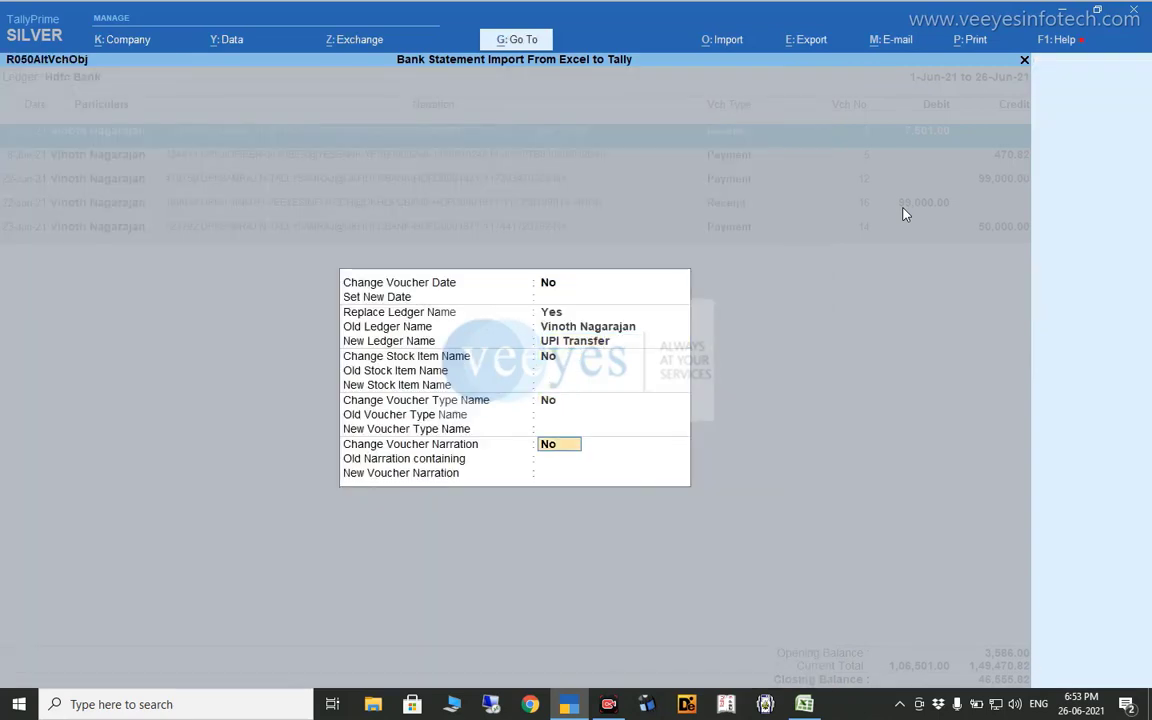
key(Return)
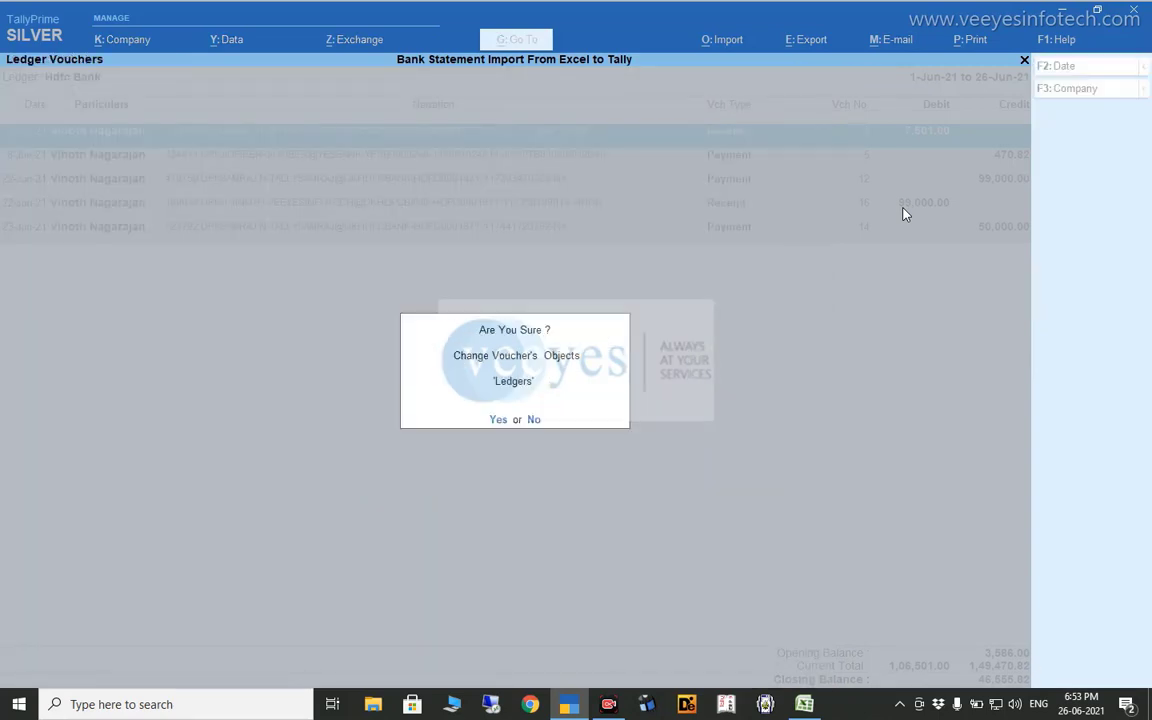
key(Return)
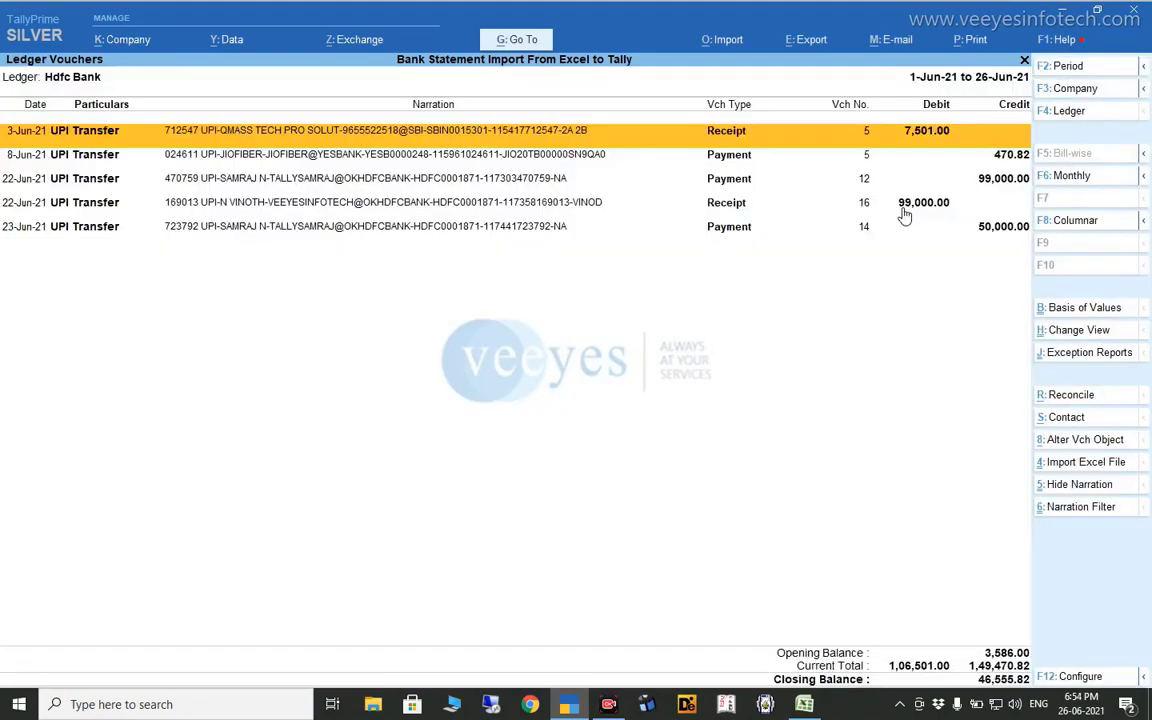